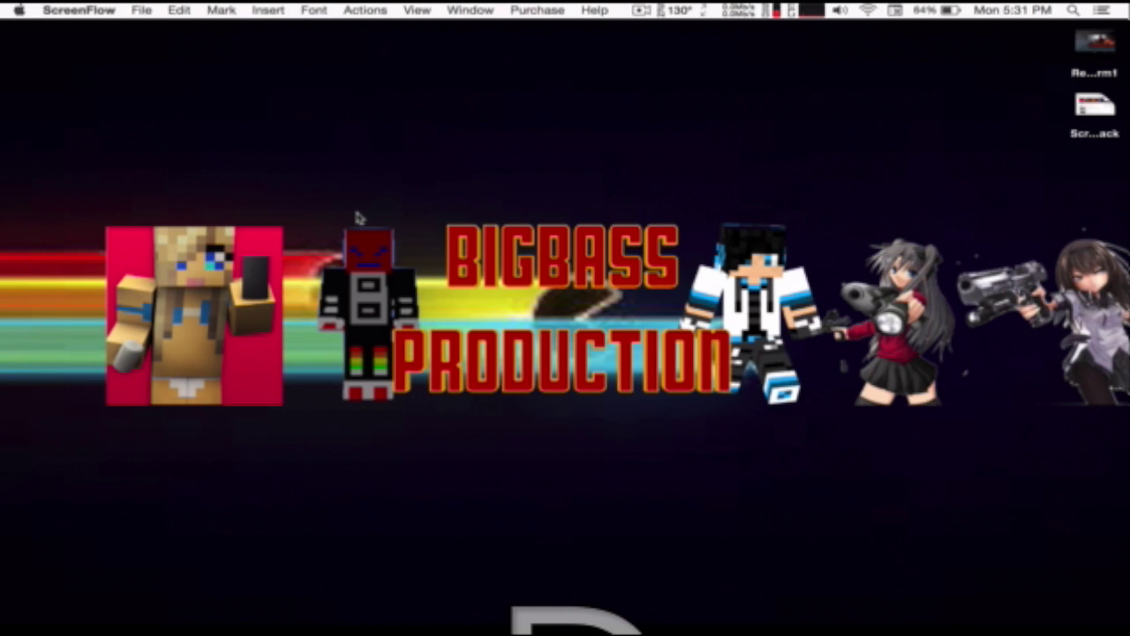
Open the 'Screen flow hack' project file and dismiss the ScreenFlow welcome message.
double_click(1093, 108)
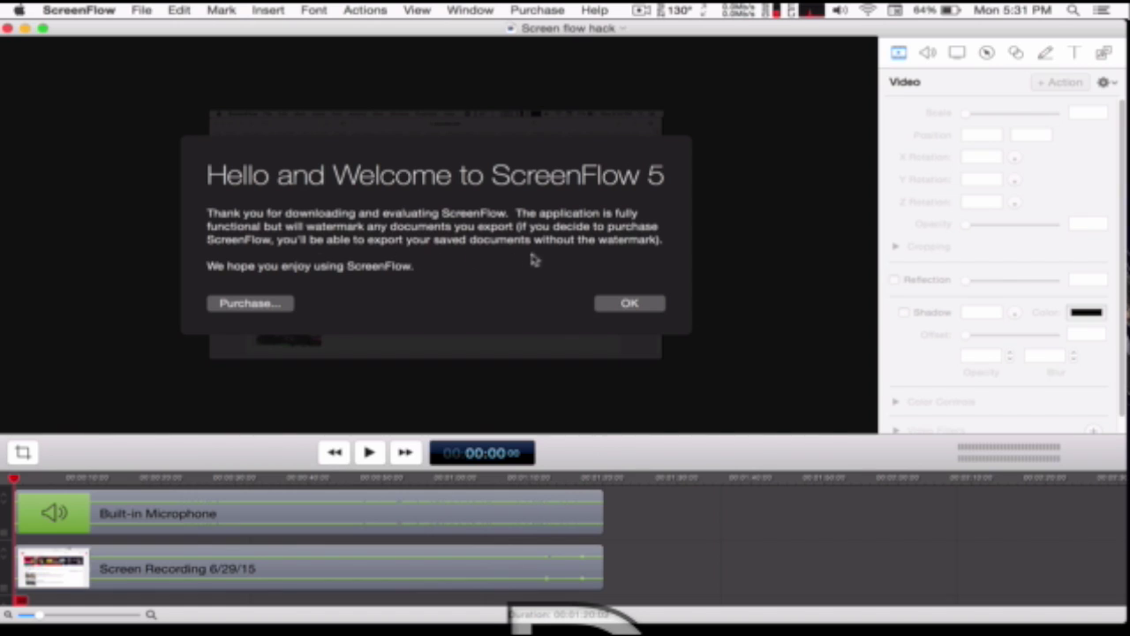
left_click(628, 304)
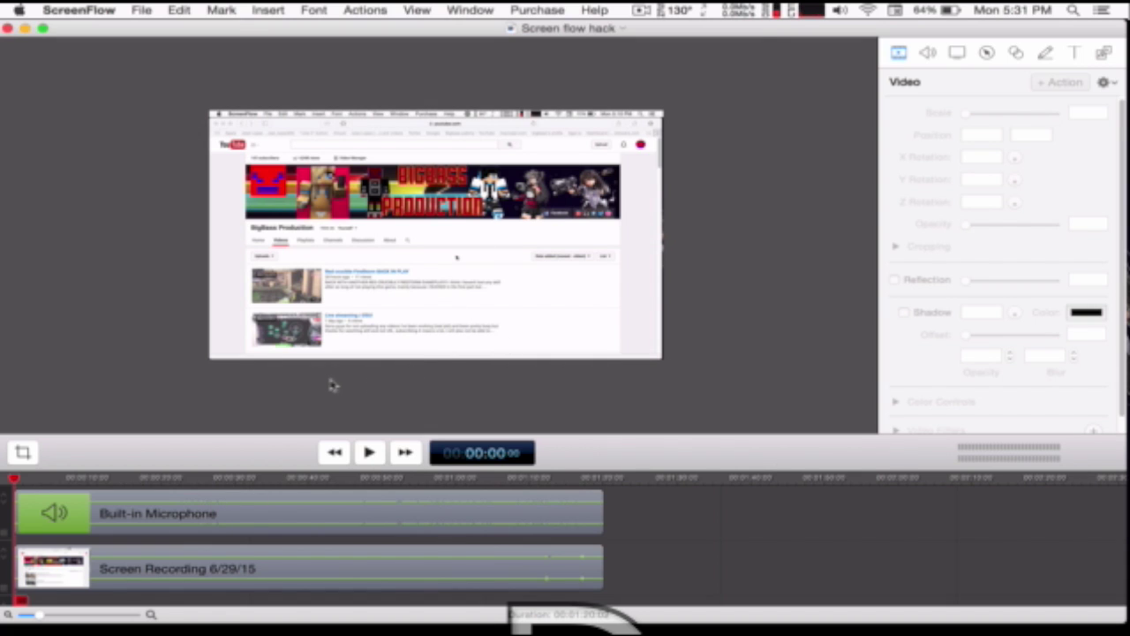
key("super+e")
left_click(738, 309)
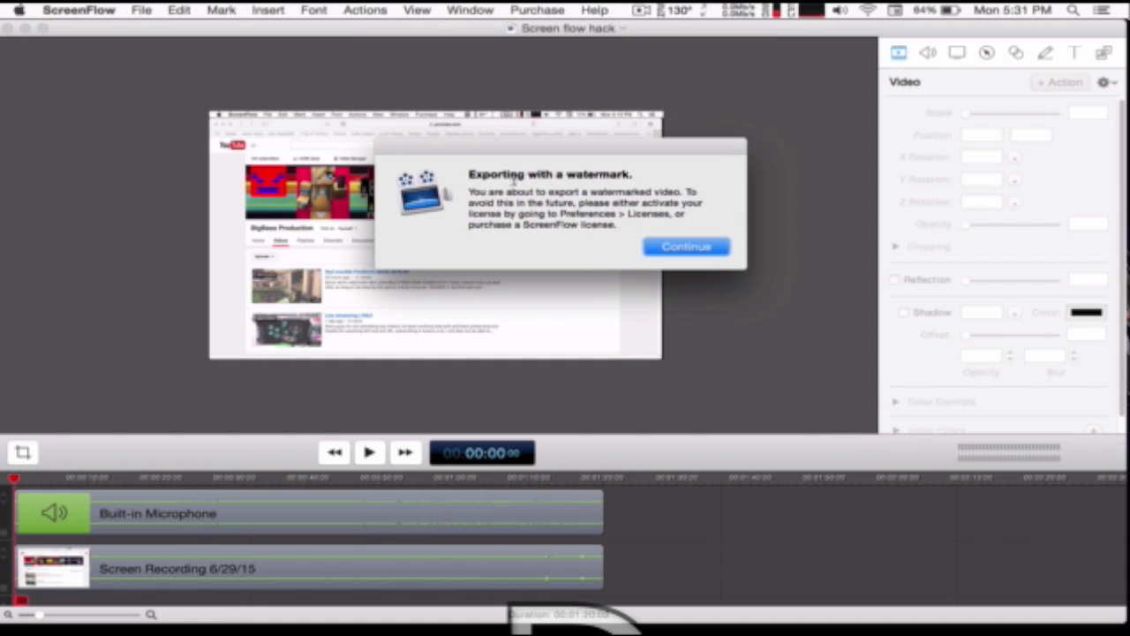
left_click(681, 251)
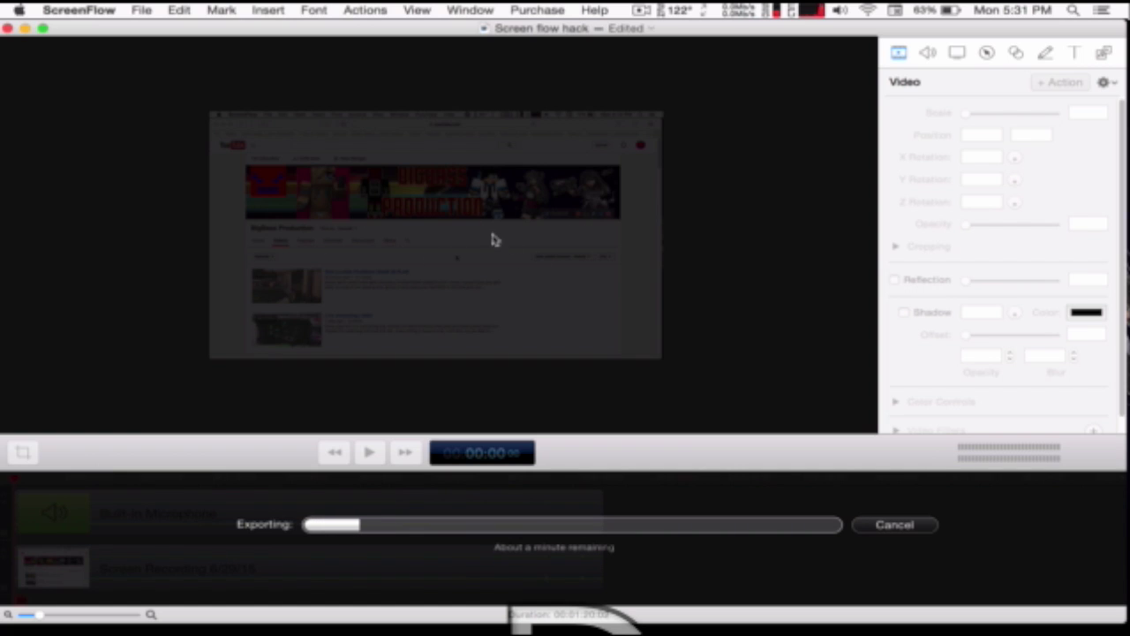
left_click(866, 523)
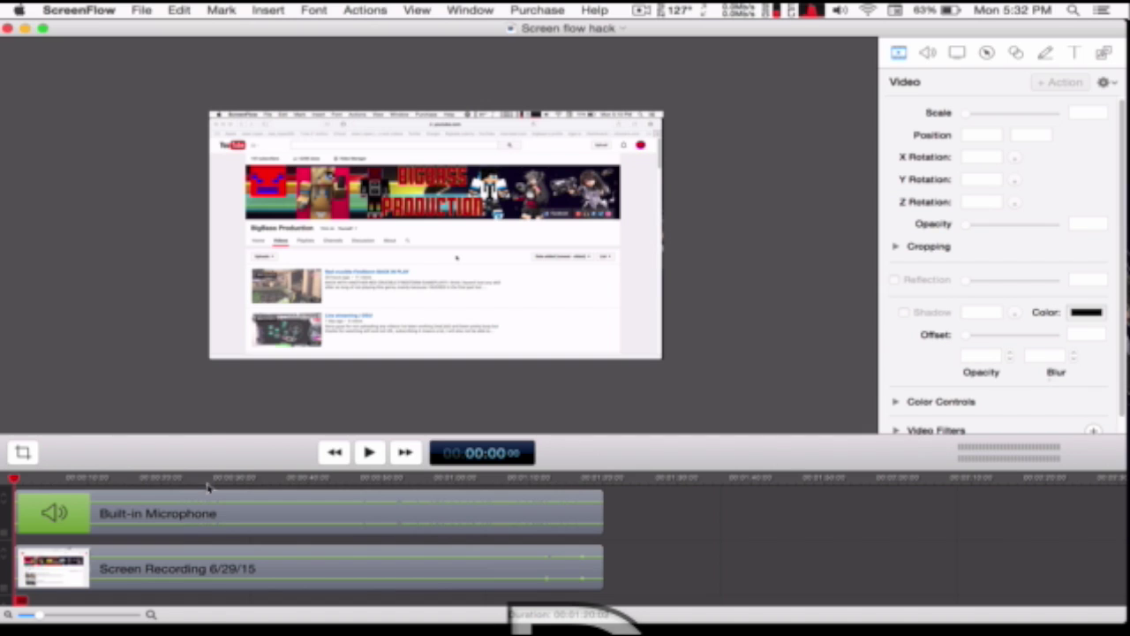
Delete the Built-in Microphone clip and move the Screen Recording clip to the top track.
left_click(237, 524)
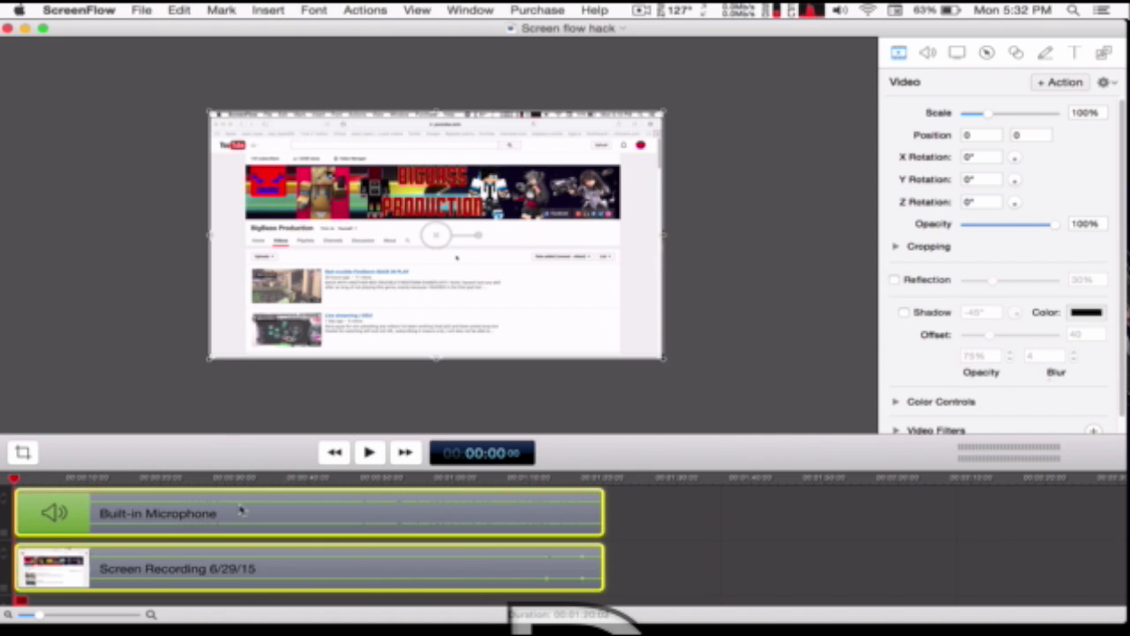
left_click(644, 559)
left_click(491, 528)
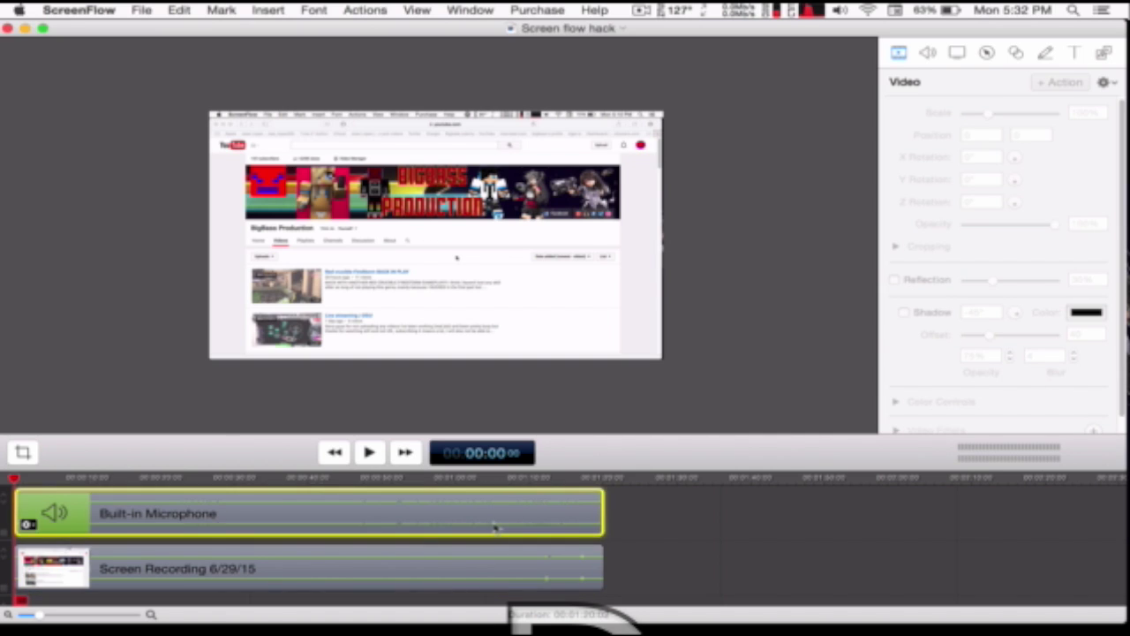
key("Delete")
left_click(254, 566)
left_click_drag(253, 566, 246, 512)
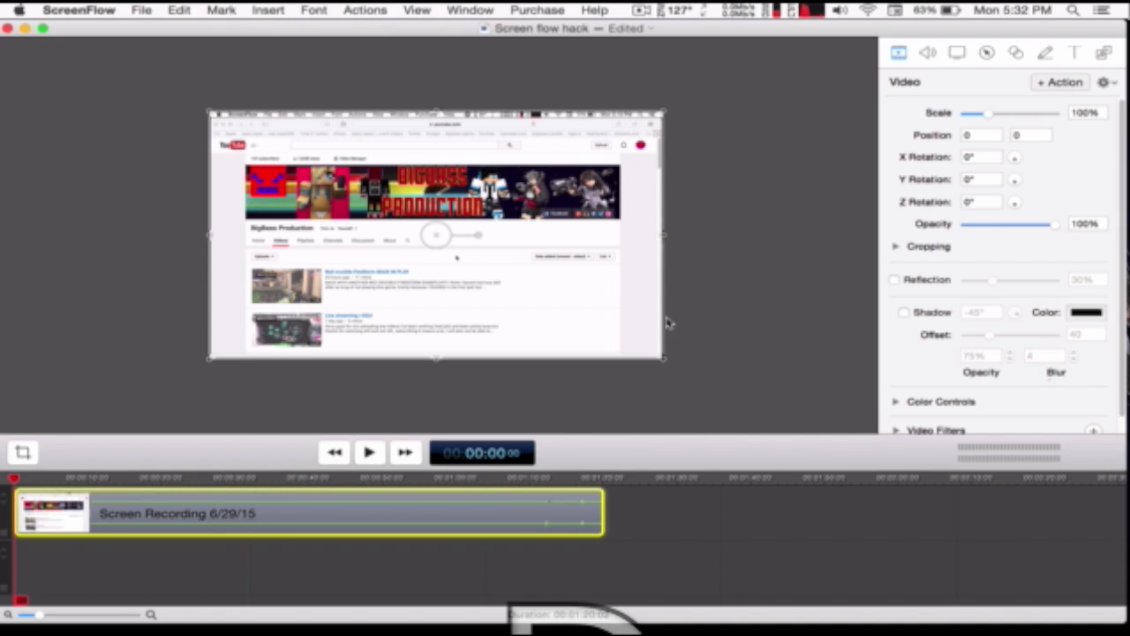
Scale the screen recording to 47% and place it in the canvas's top-left corner.
left_click_drag(664, 362, 373, 212)
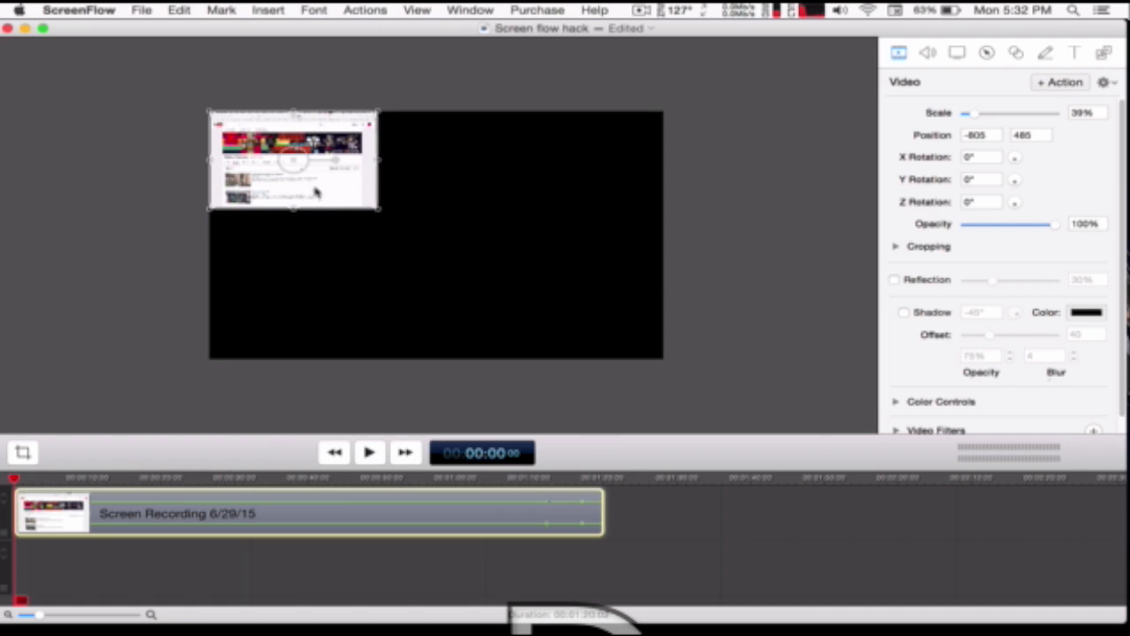
left_click_drag(315, 186, 428, 254)
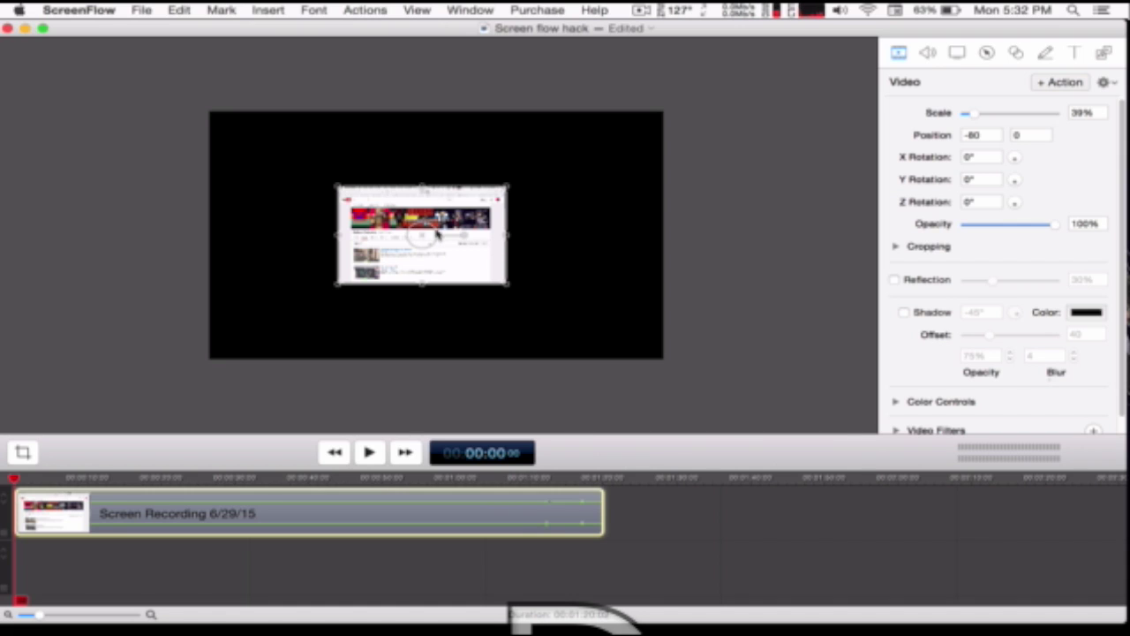
left_click_drag(412, 240, 290, 166)
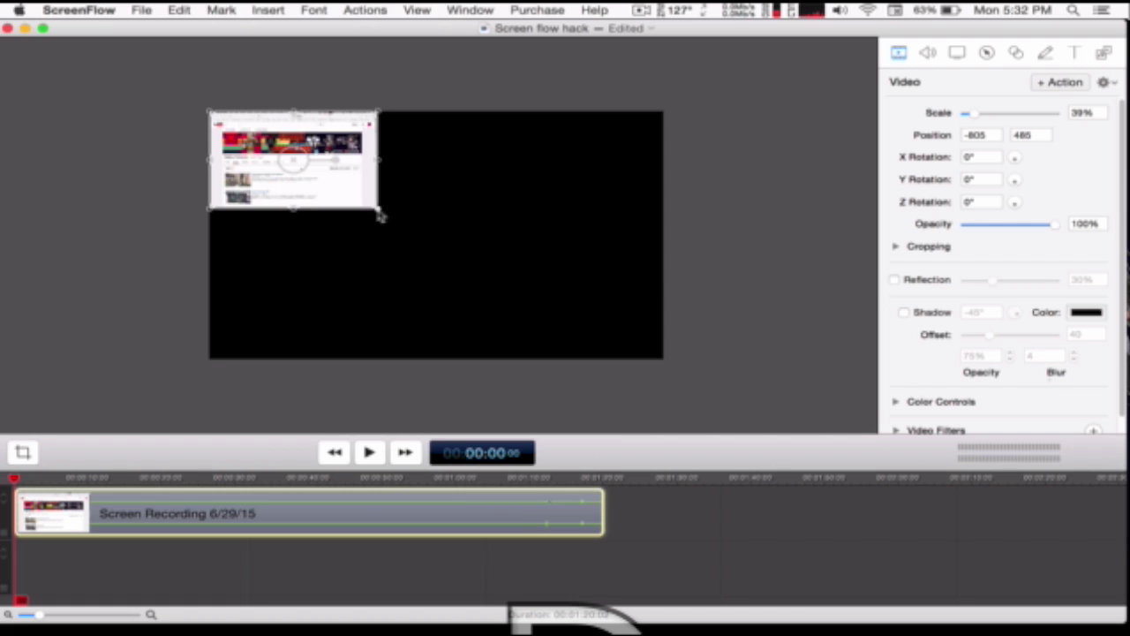
left_click_drag(380, 215, 425, 228)
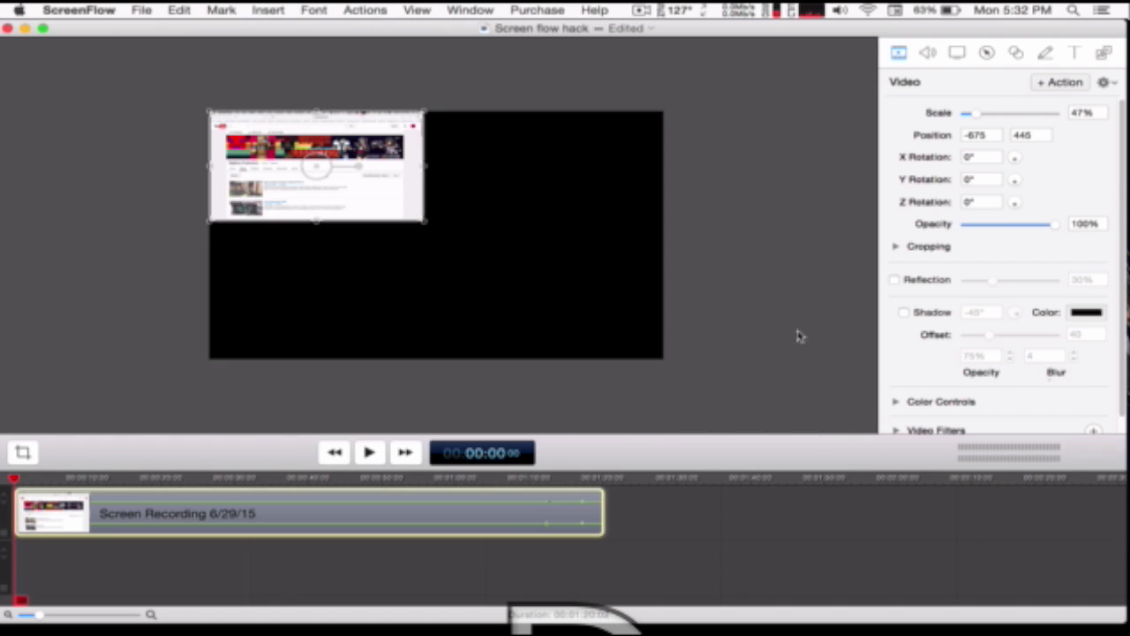
Open the export settings with Cmd+E, keep the Web - High preset, and open Manage Presets.
key("super+e")
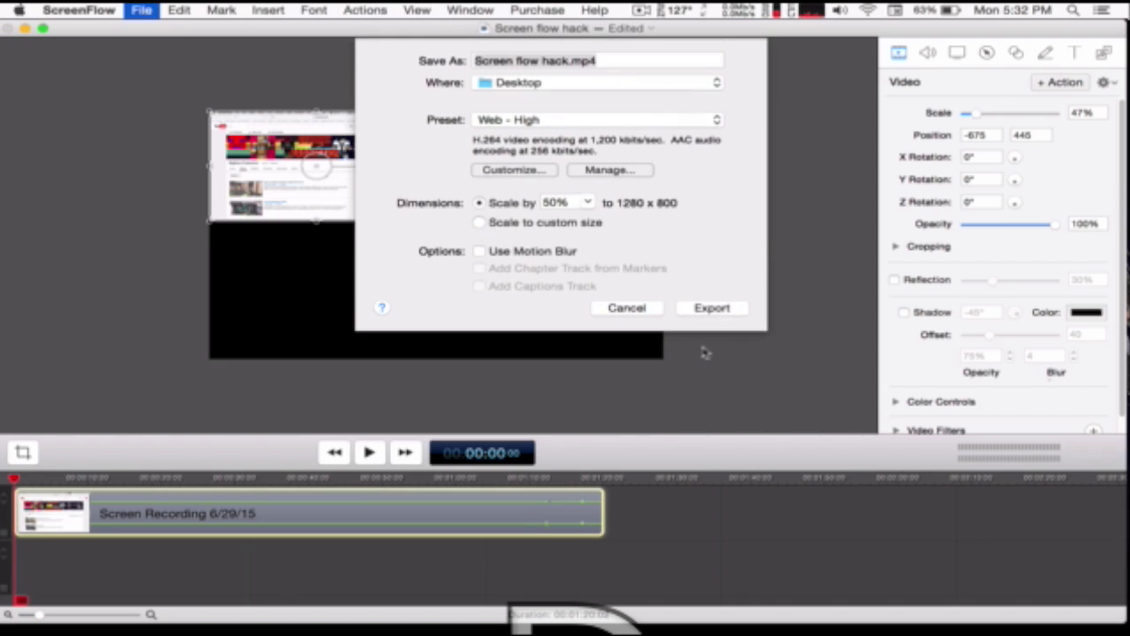
left_click(530, 128)
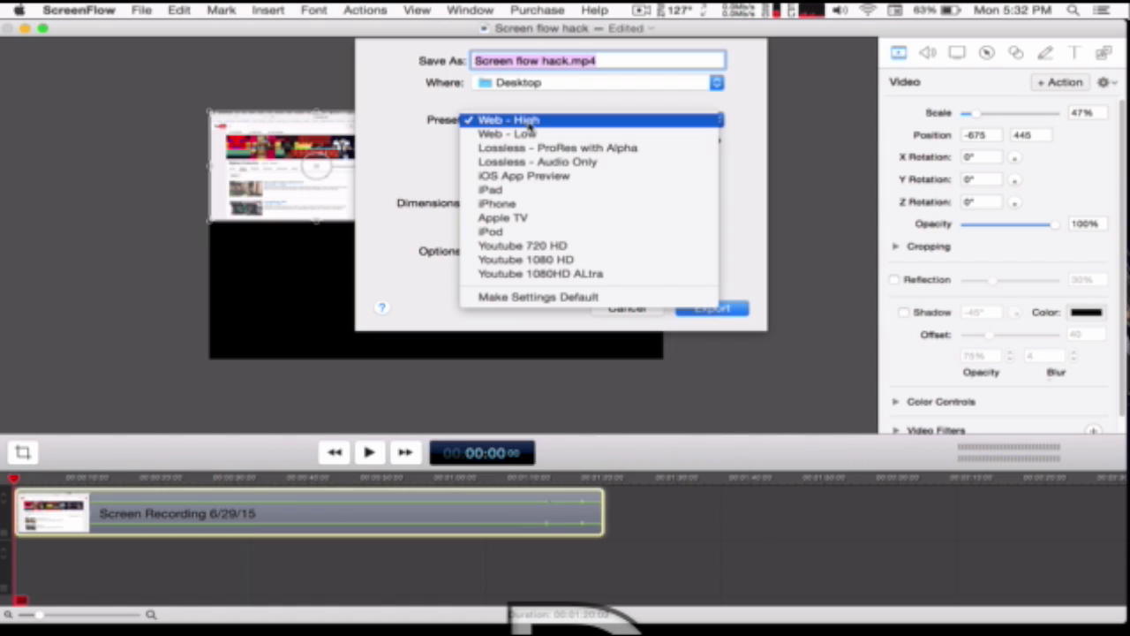
left_click(396, 164)
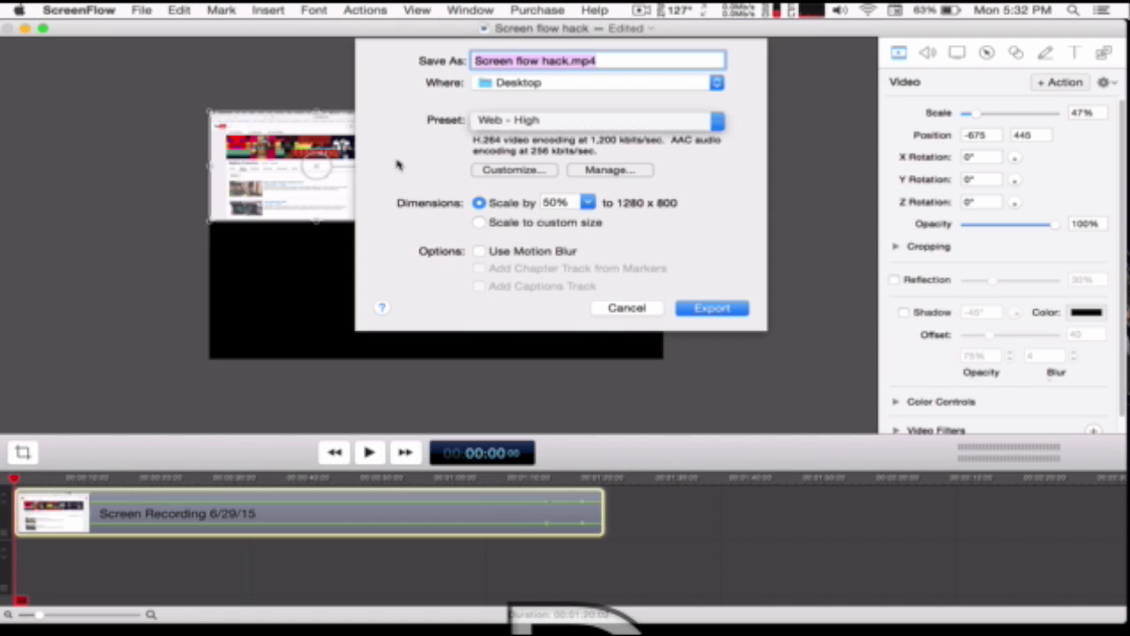
left_click(610, 170)
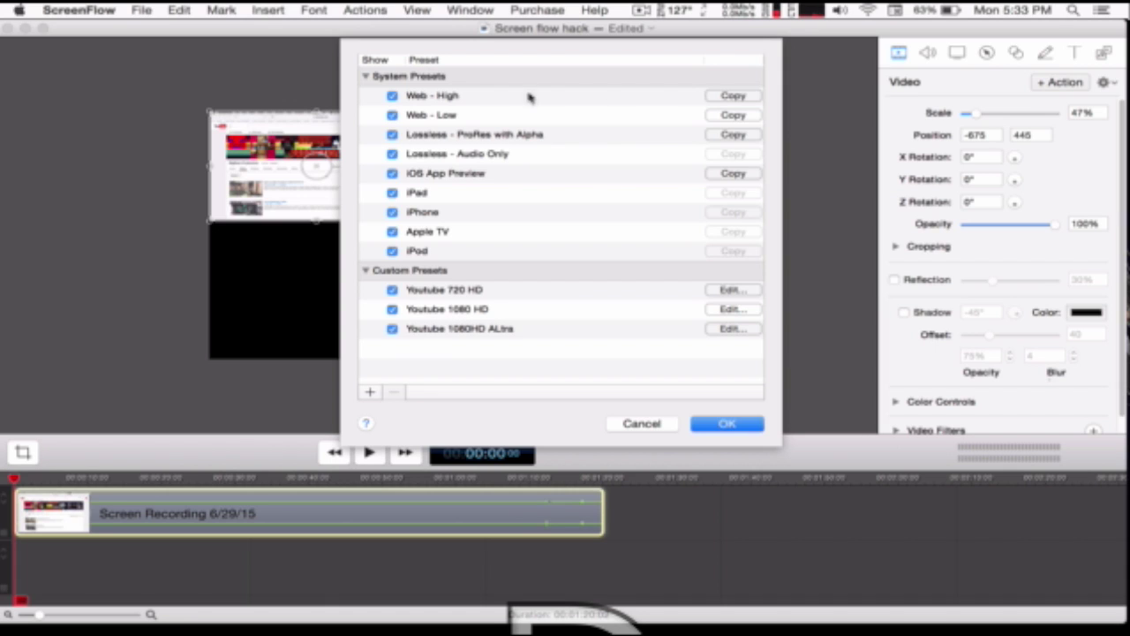
Copy the Web - High preset into a new custom preset named 'youtubetest thingy'.
left_click(715, 97)
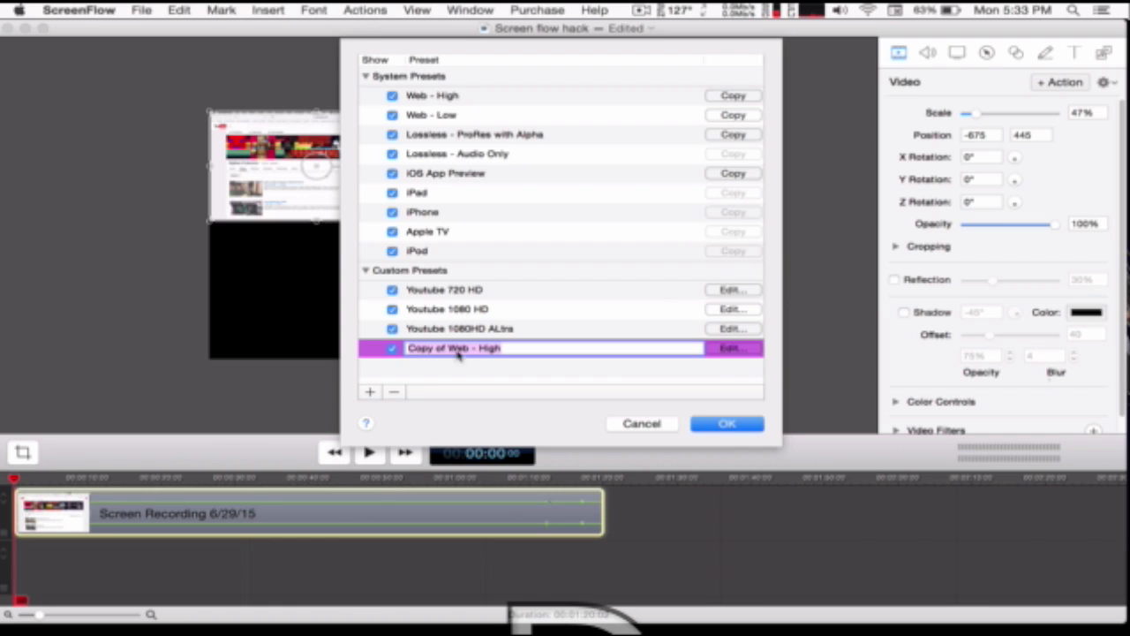
left_click(520, 350)
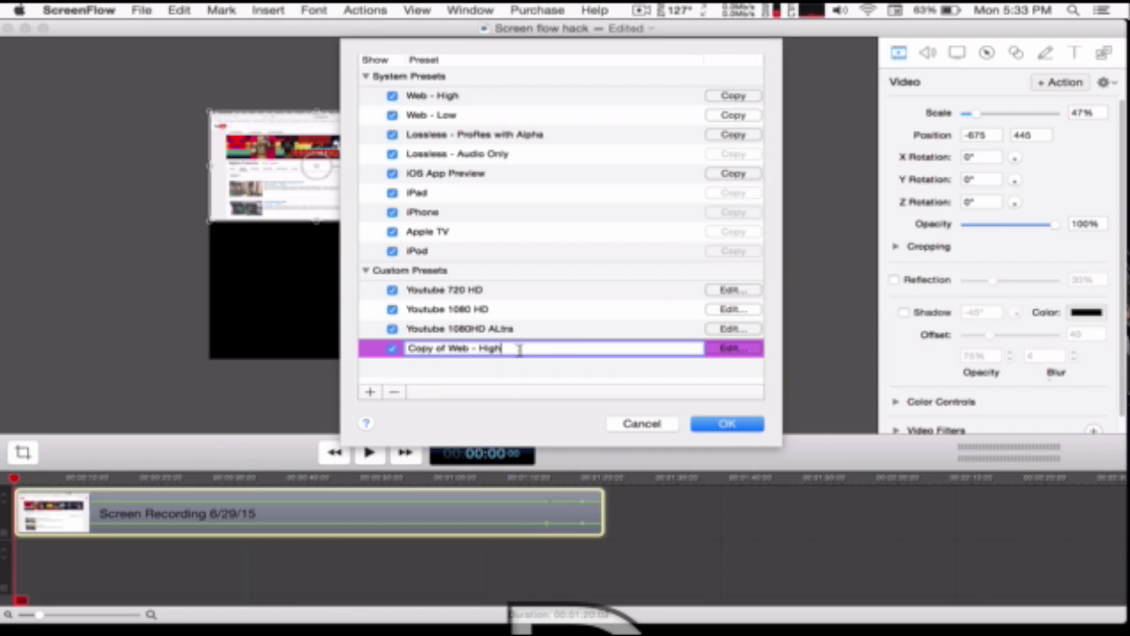
key("super+a")
type("yousfhsbhs")
key("super+a")
type("you")
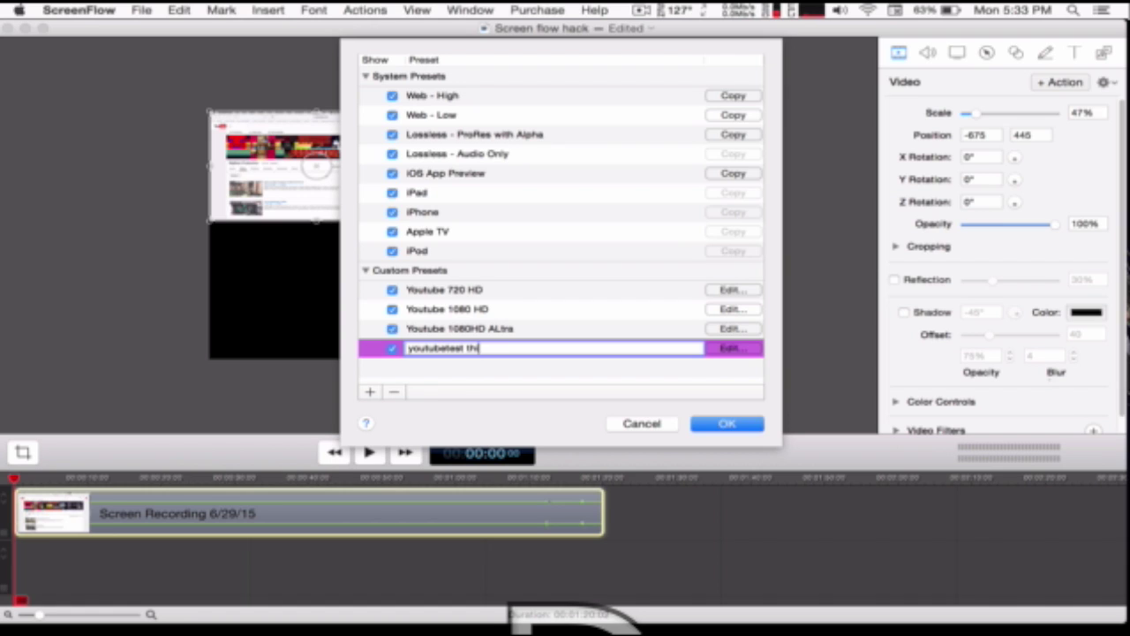
left_click(574, 367)
Open youtubetest thingy's encoding settings, try a new H.264 data rate, then cancel the changes.
left_click(730, 350)
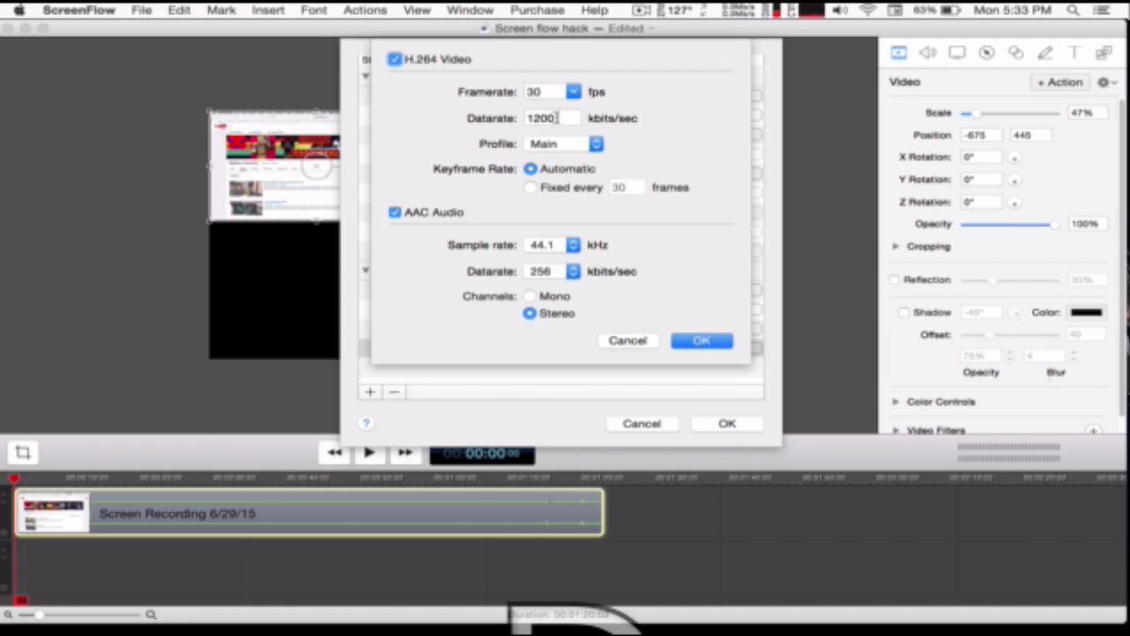
left_click(556, 119)
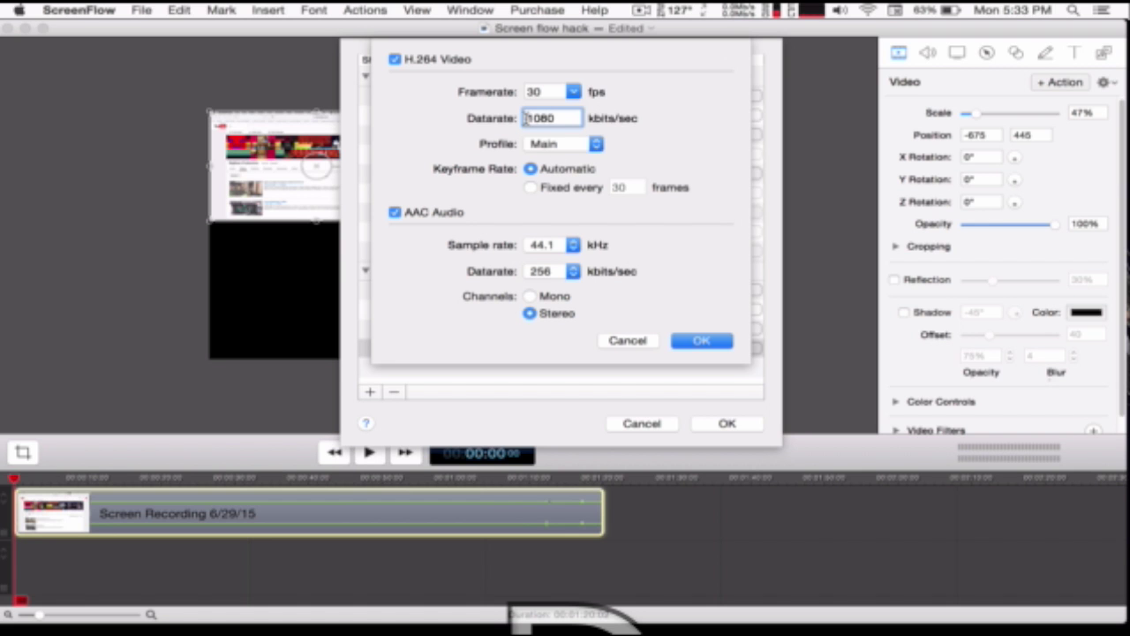
double_click(558, 120)
type("5")
key("BackSpace")
key("BackSpace")
left_click(641, 345)
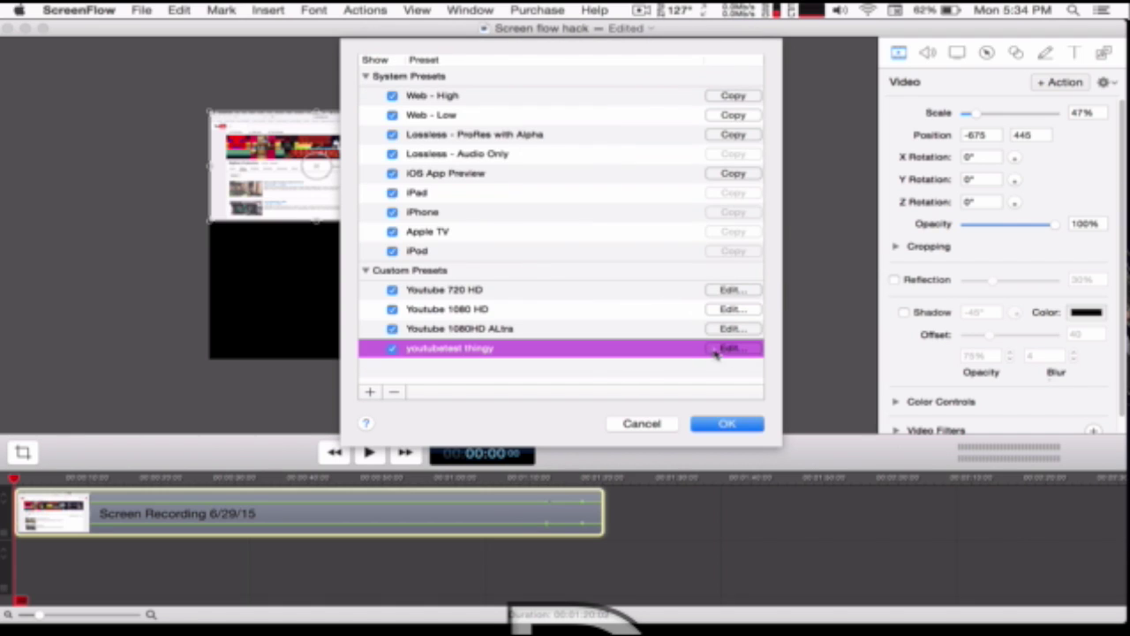
Delete the youtubetest thingy preset and switch the export preset to Youtube 1080HD ALtra.
left_click(397, 394)
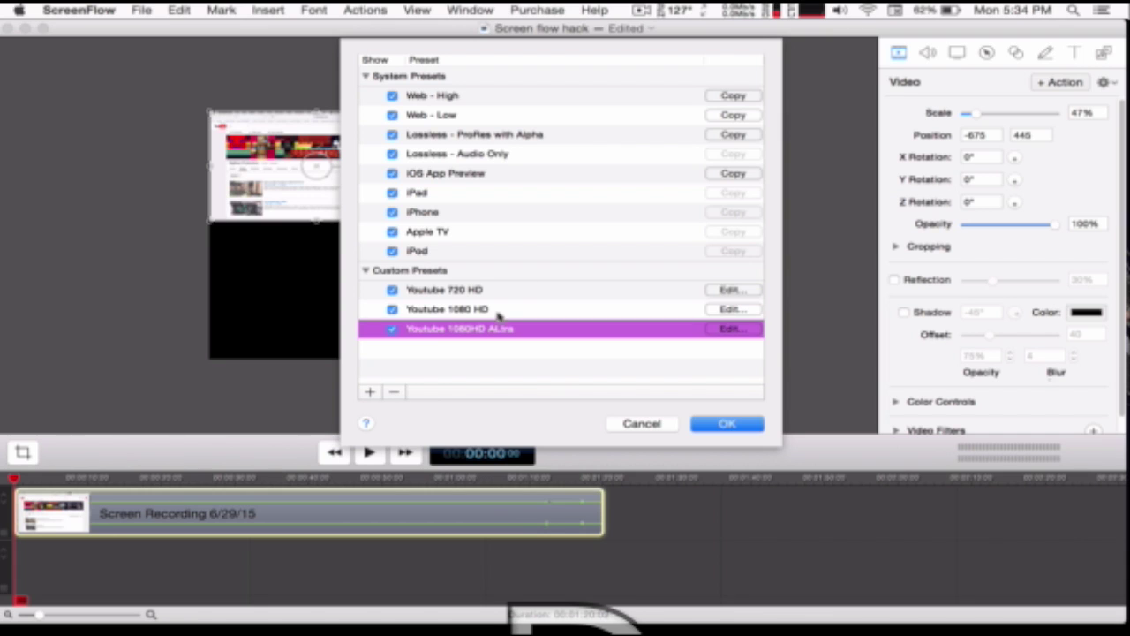
left_click(715, 425)
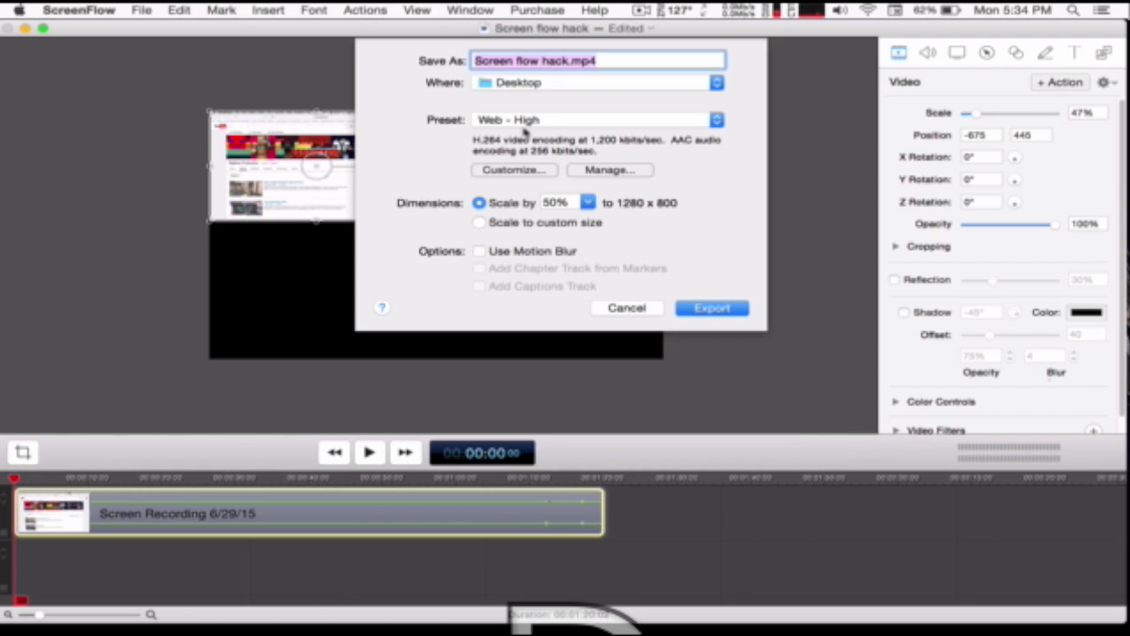
left_click(554, 124)
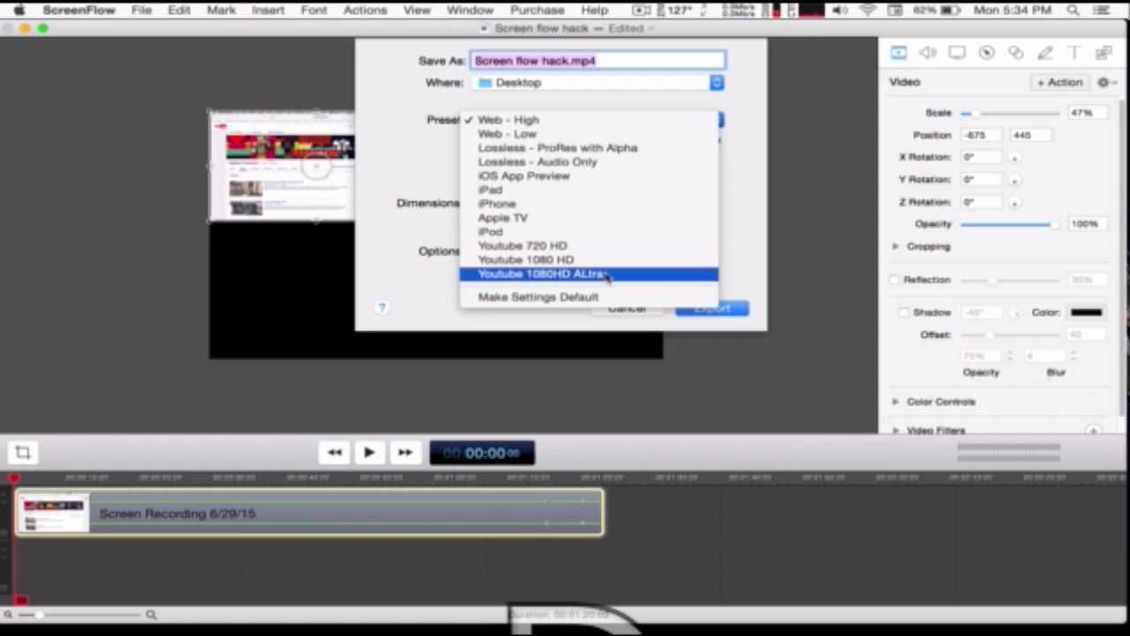
left_click(608, 276)
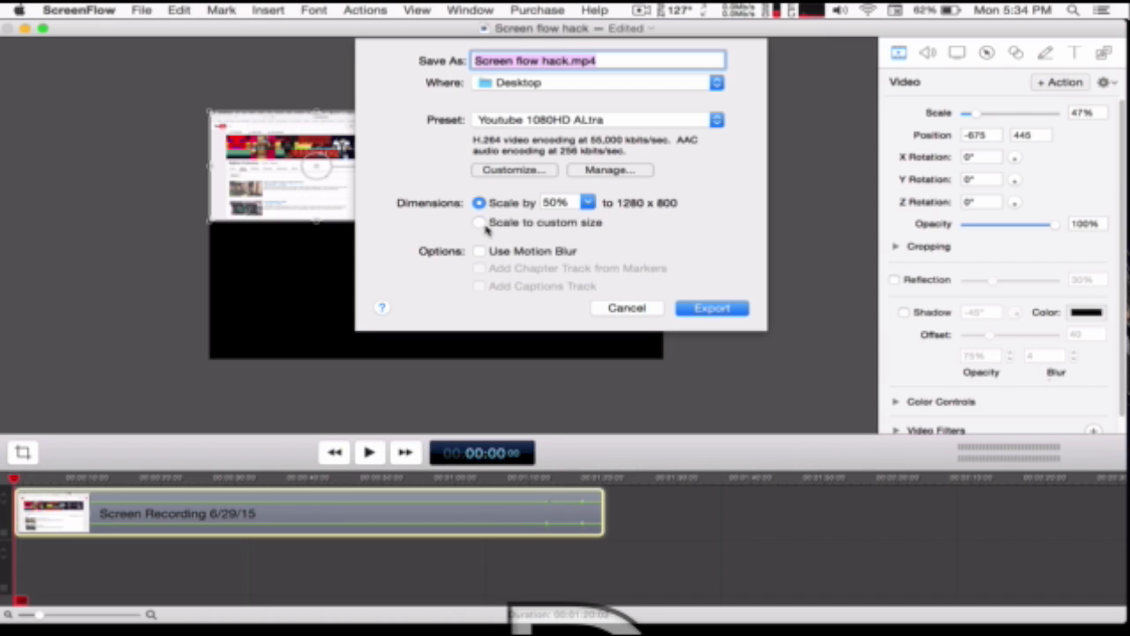
Scale the export to a custom 1280 x 720 size and start exporting.
left_click(479, 224)
double_click(576, 248)
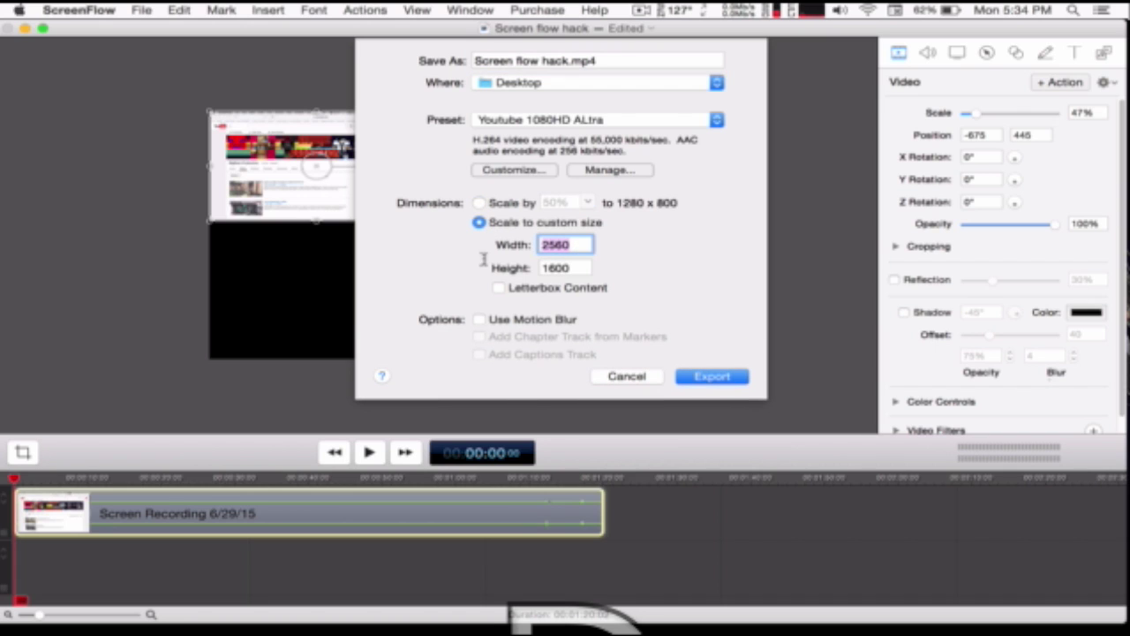
type("128")
key("Tab")
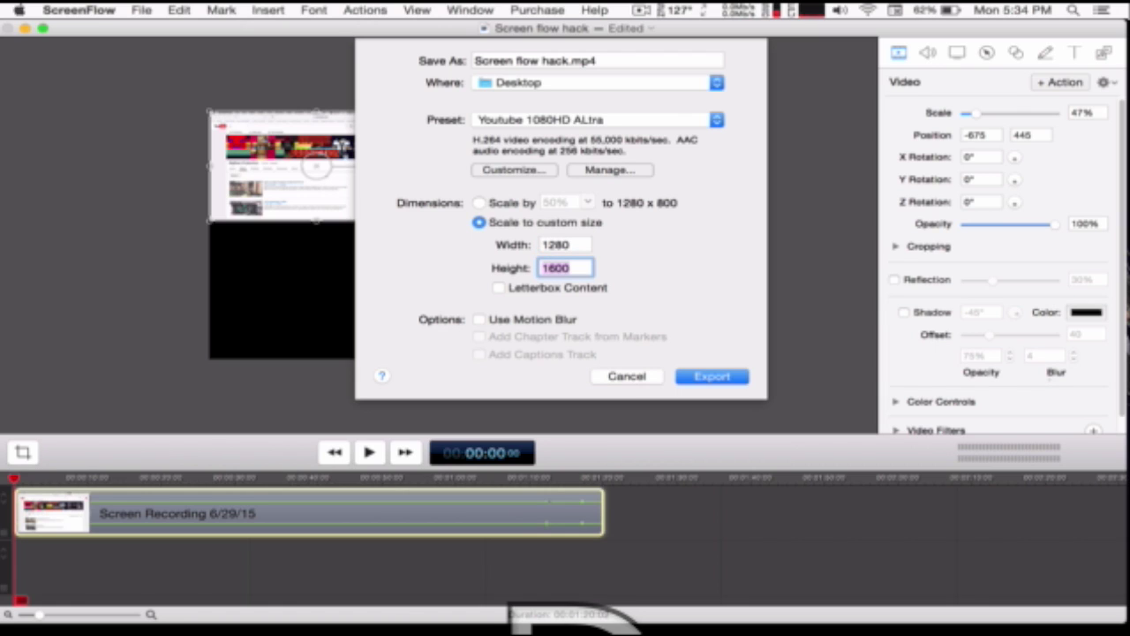
type("720")
double_click(558, 245)
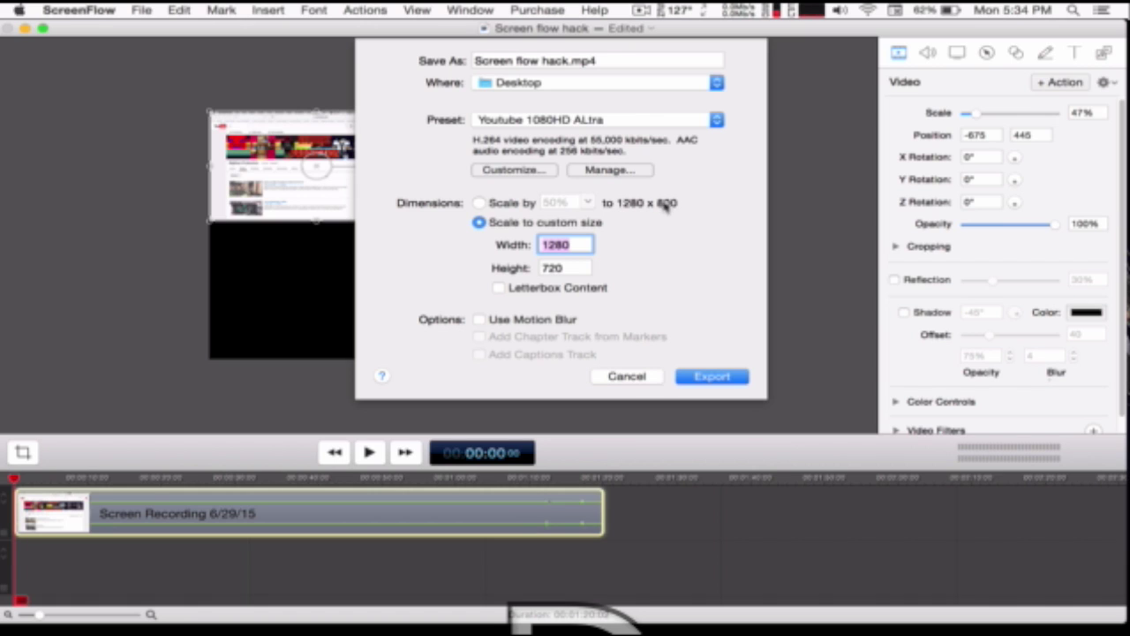
left_click(578, 272)
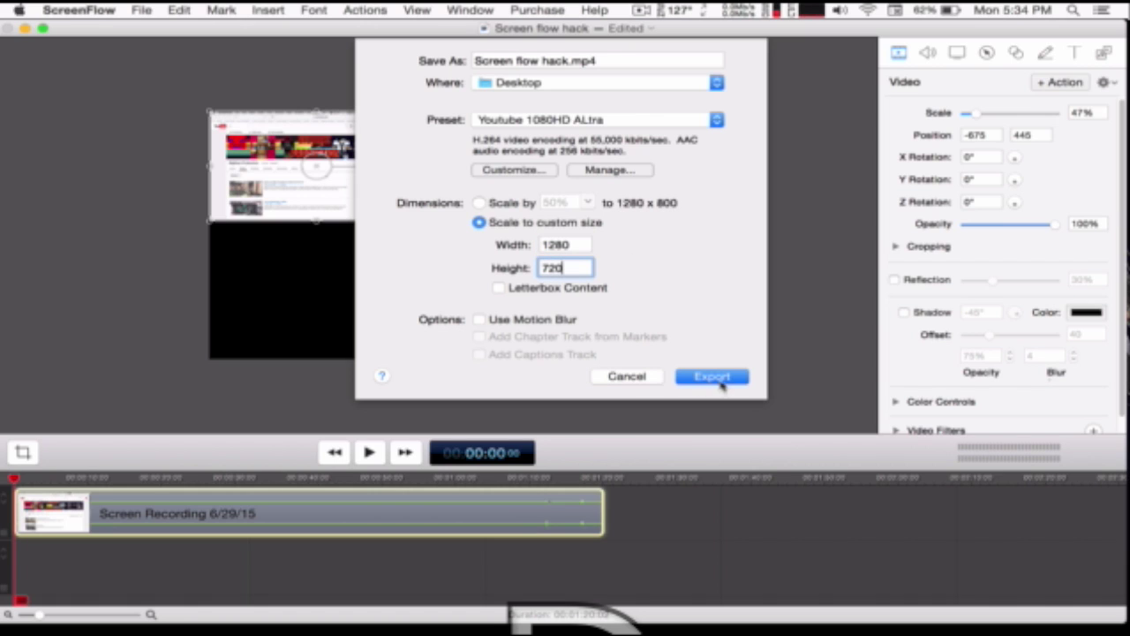
left_click(719, 377)
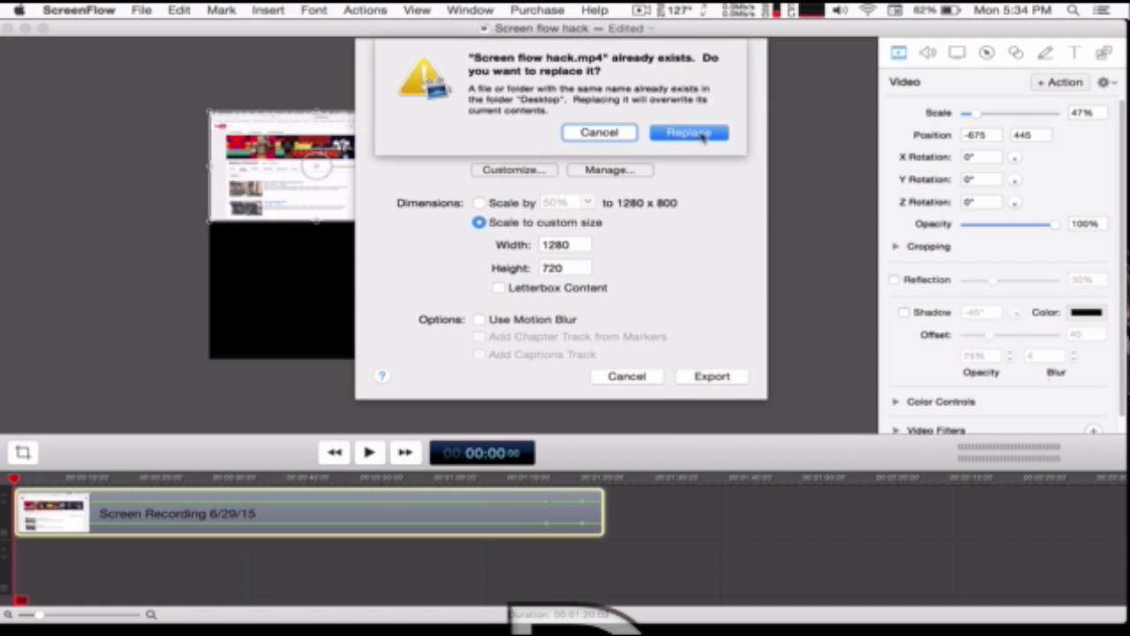
Replace the existing Screen flow hack.mp4, accept the watermark alert, and monitor the export progress.
left_click(708, 137)
left_click(683, 247)
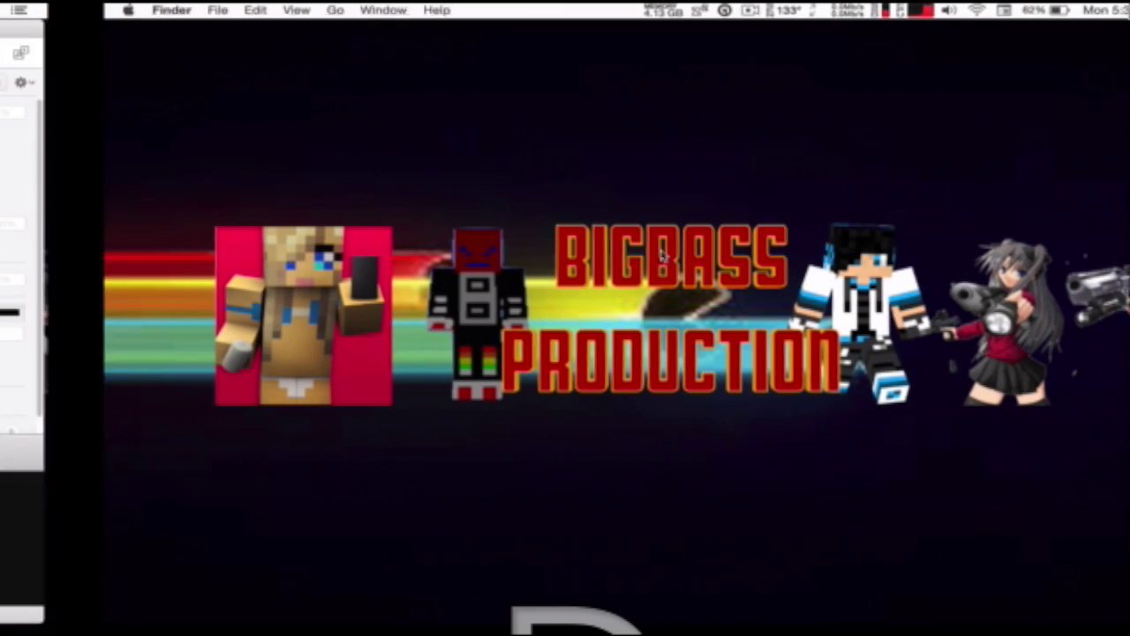
key("ctrl+Left")
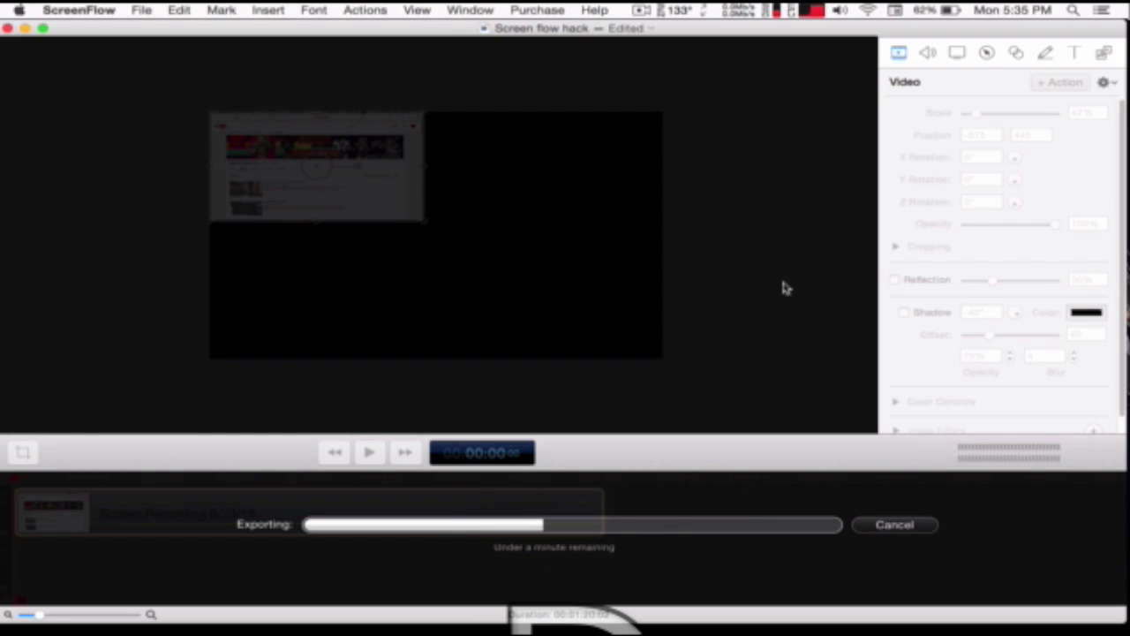
key("ctrl+Right")
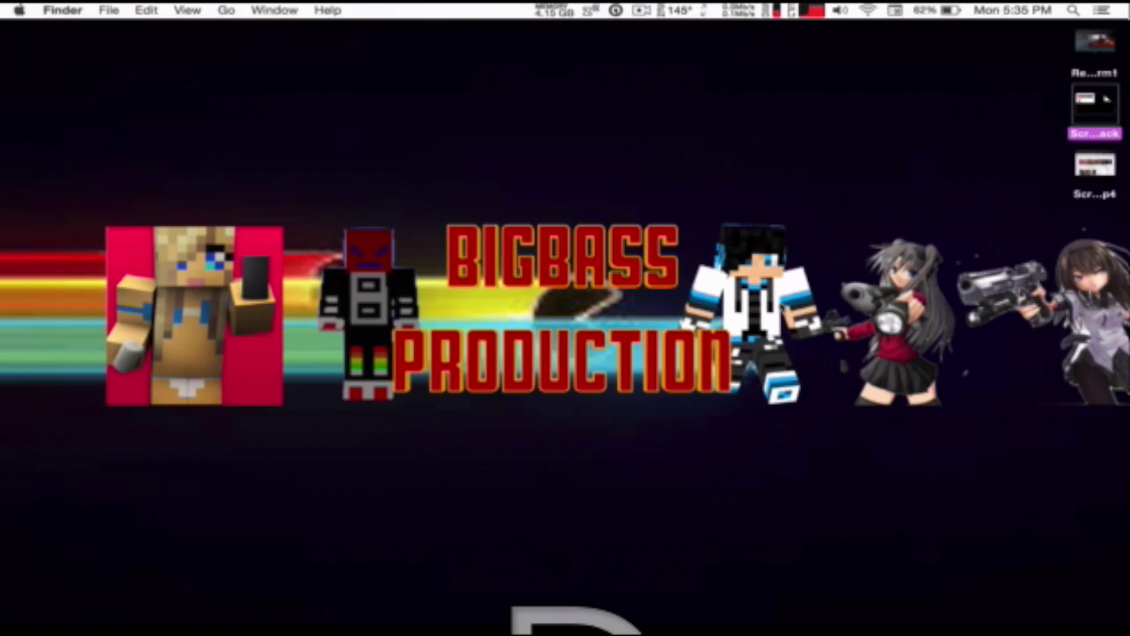
key("ctrl+Left")
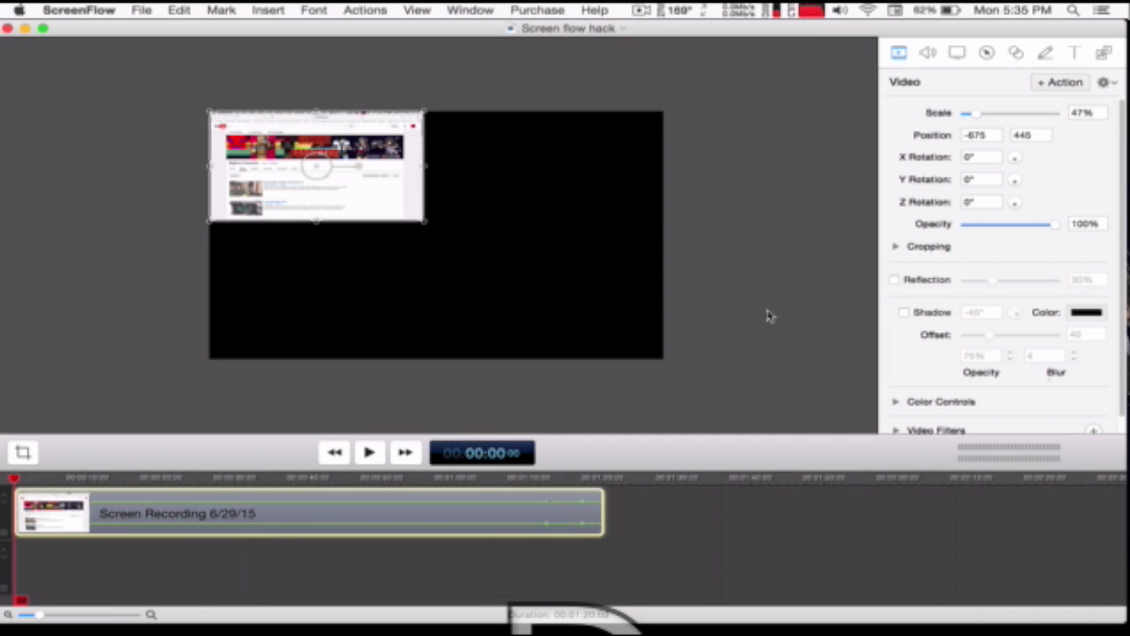
Close the ScreenFlow project window once the export has finished.
left_click(7, 30)
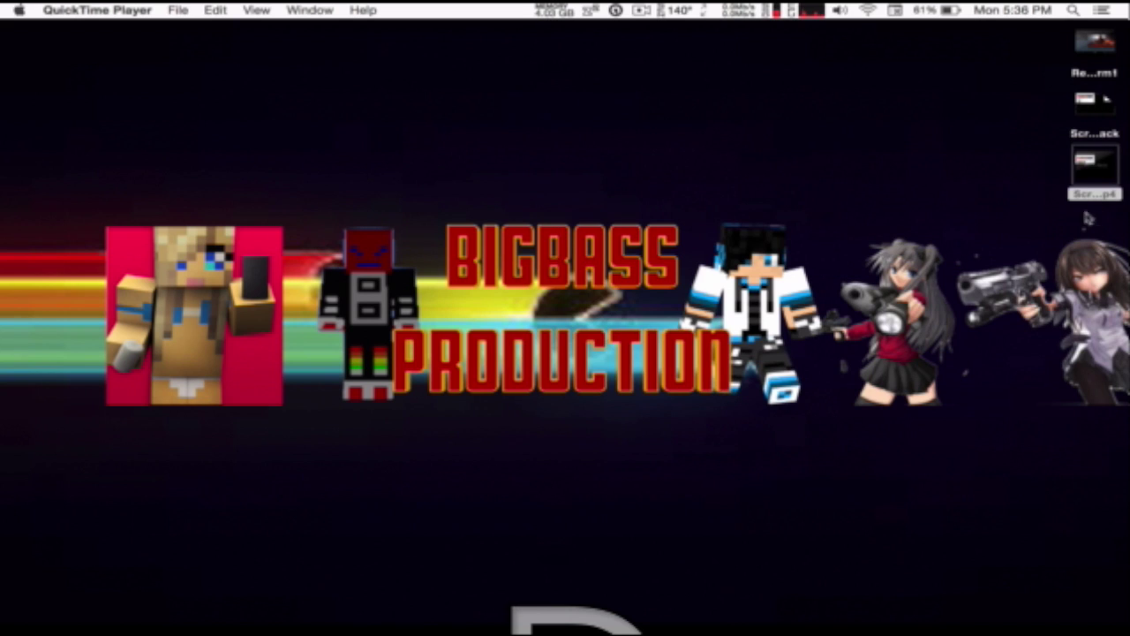
Launch Final Cut Pro by searching 'final' in Spotlight.
key("super+space")
type("final")
key("Return")
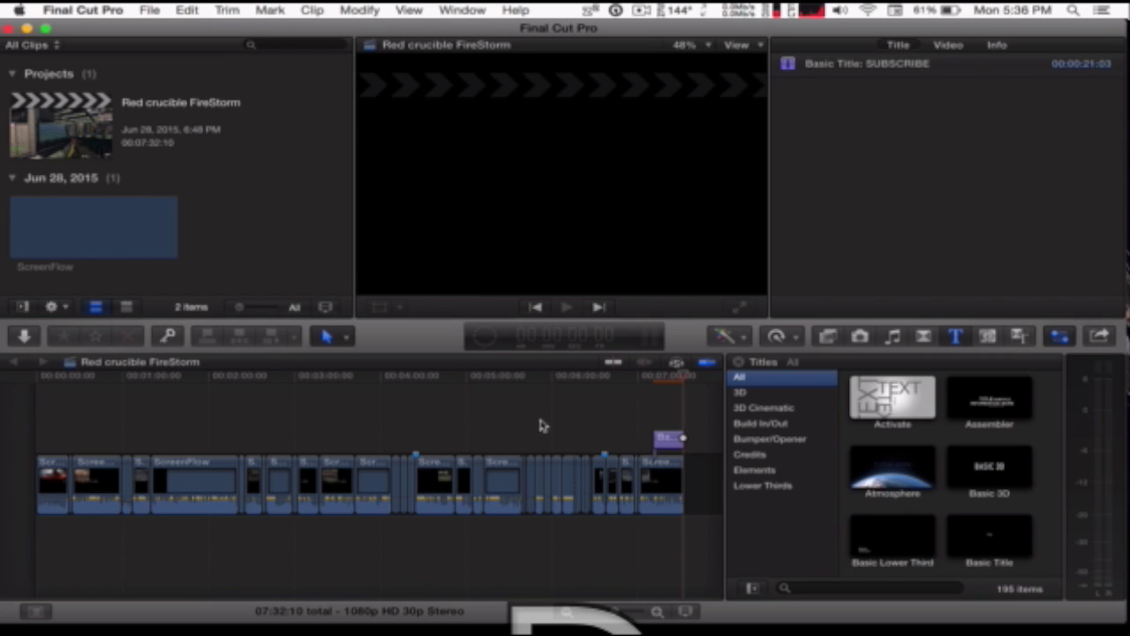
Create a new project named 'Screen flow test thuingu'.
left_click(541, 422)
key("super+n")
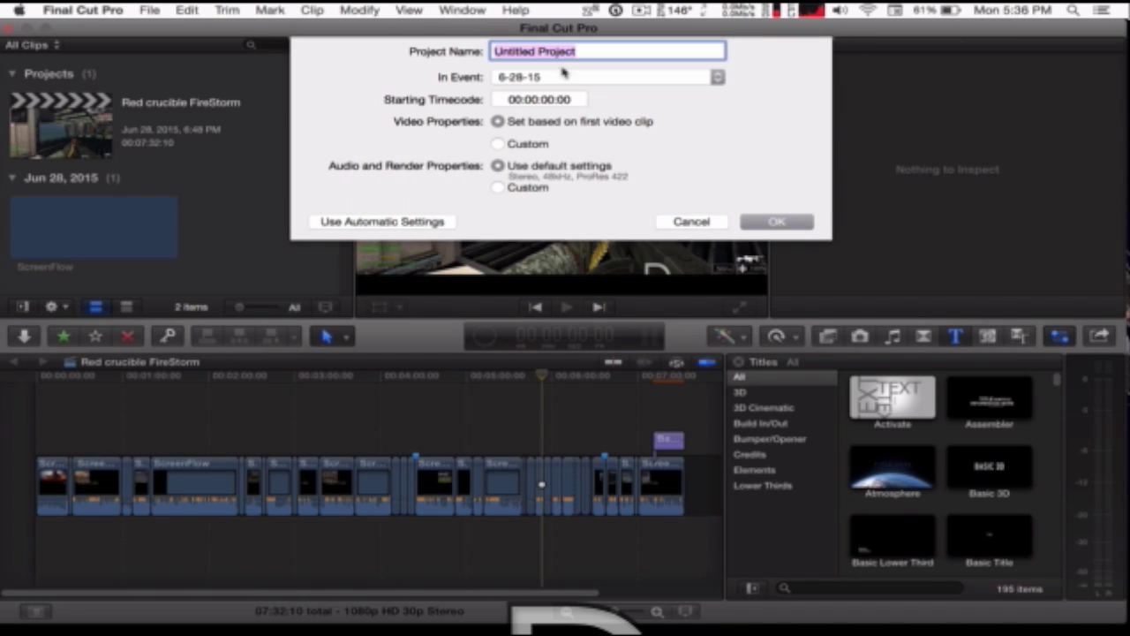
type("Screen flow test thuingu")
key("Return")
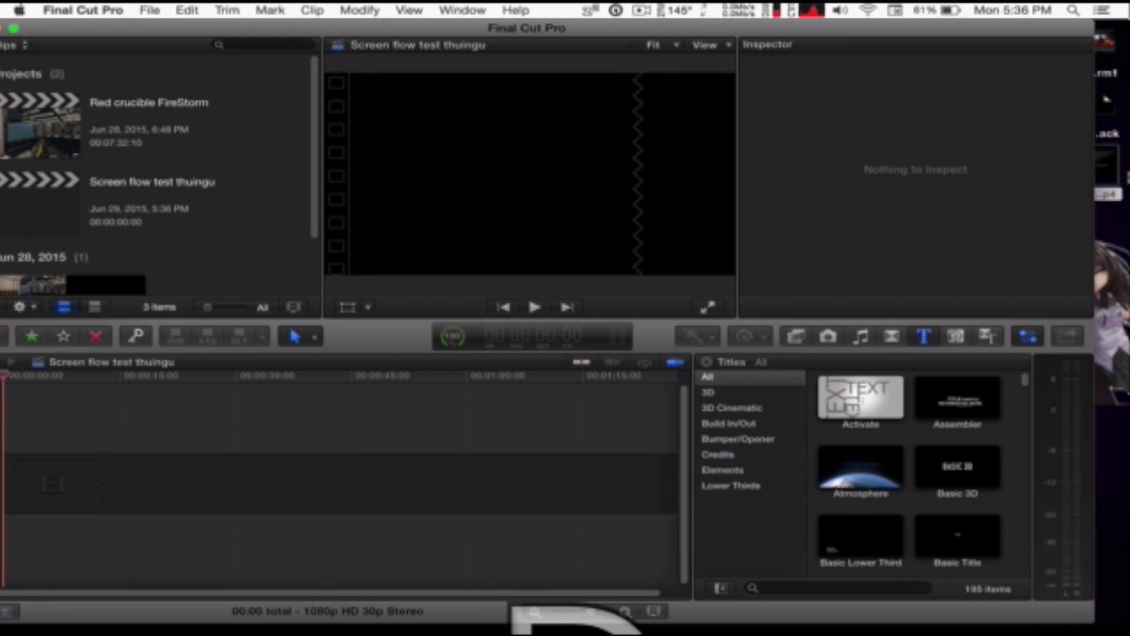
Add the Screen flow hack clip to the new project's timeline.
left_click_drag(873, 365, 344, 486)
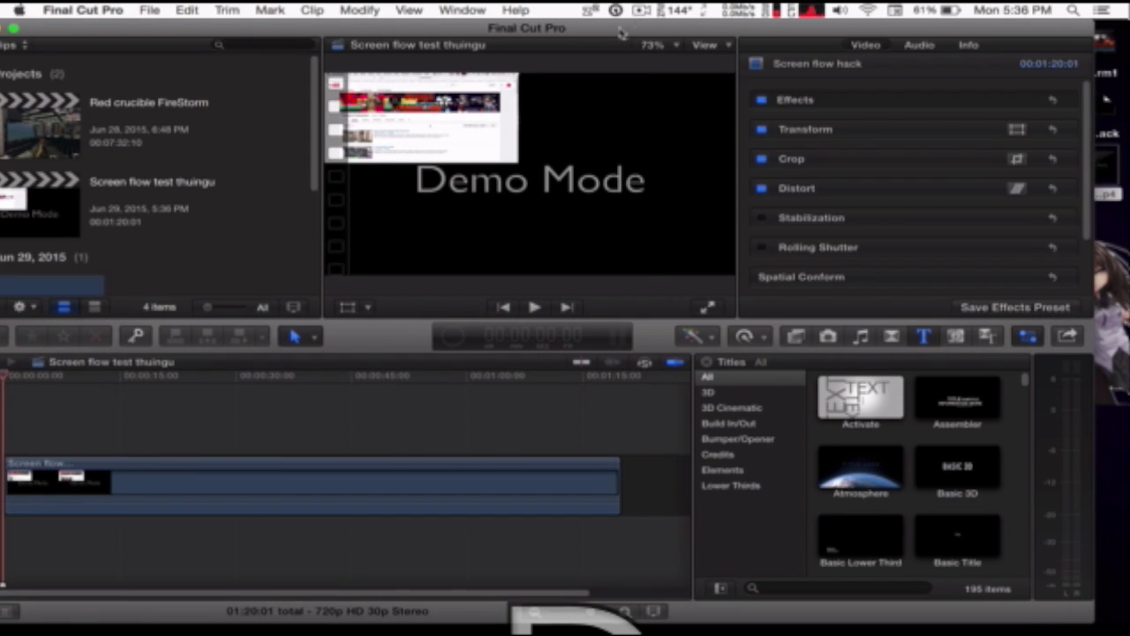
right_click(600, 189)
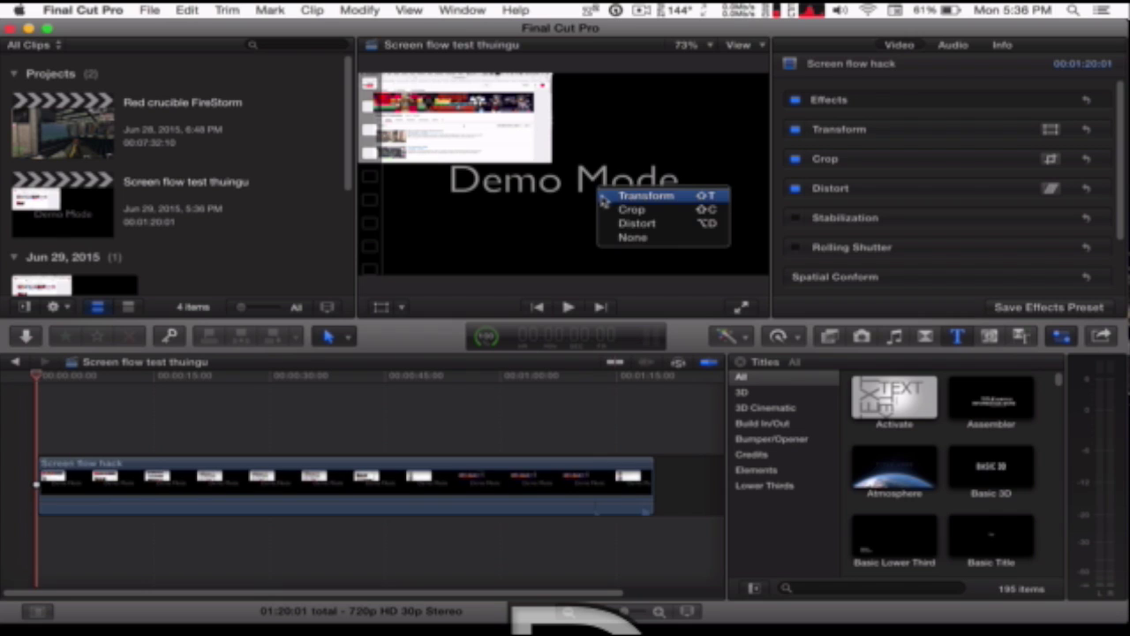
left_click(410, 312)
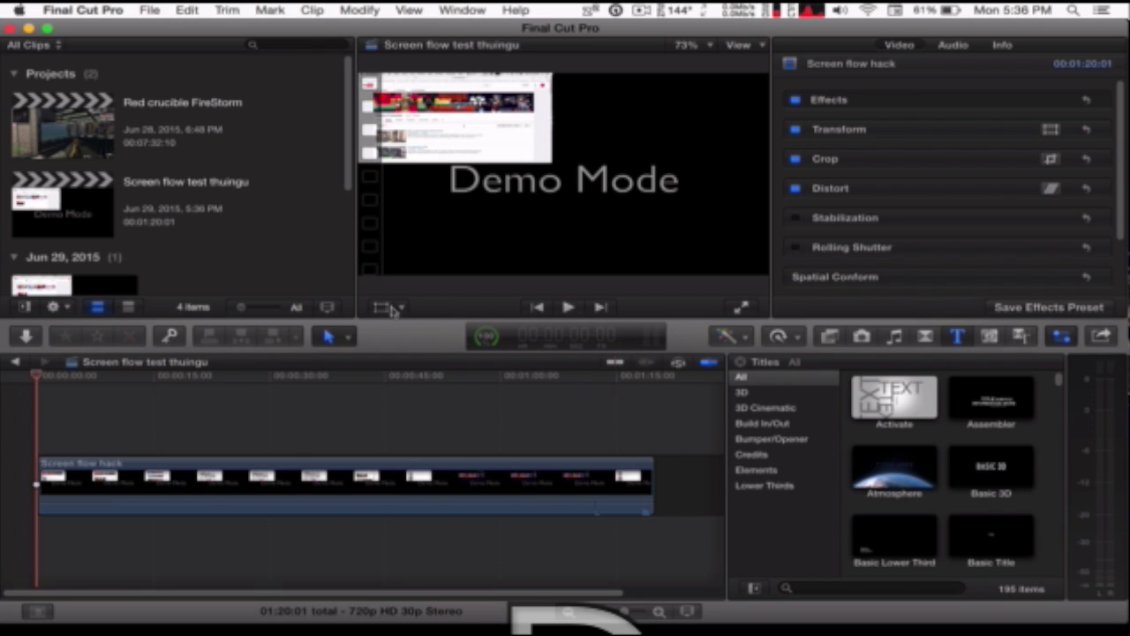
left_click(400, 309)
left_click(492, 219)
Crop the clip to just the recorded page, removing the black area around it.
right_click(491, 214)
left_click(552, 235)
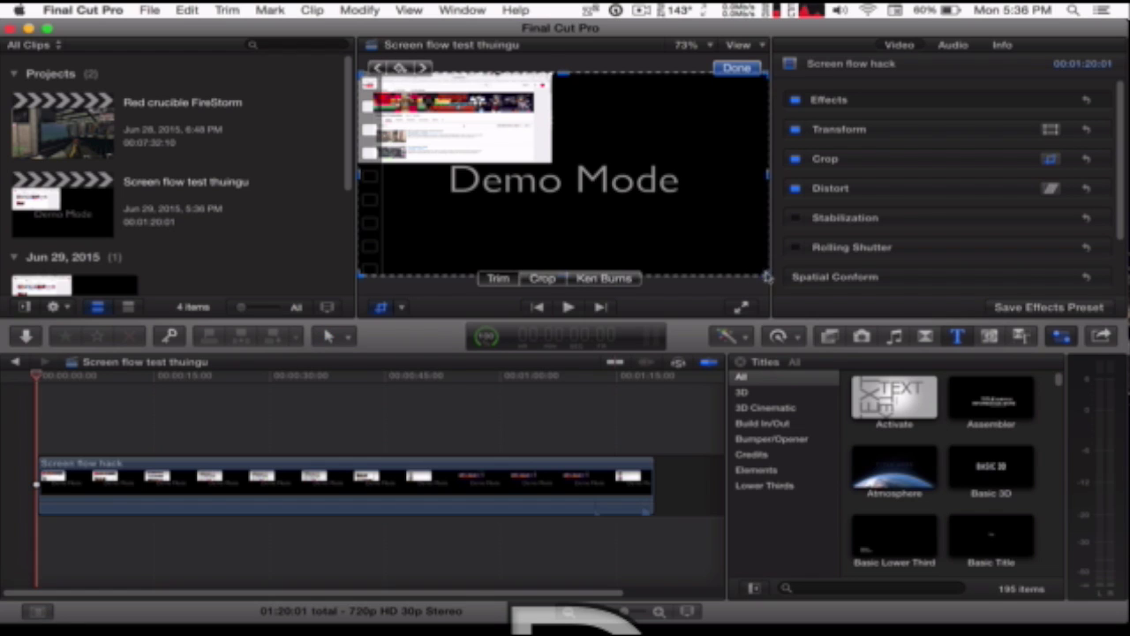
left_click_drag(765, 275, 552, 168)
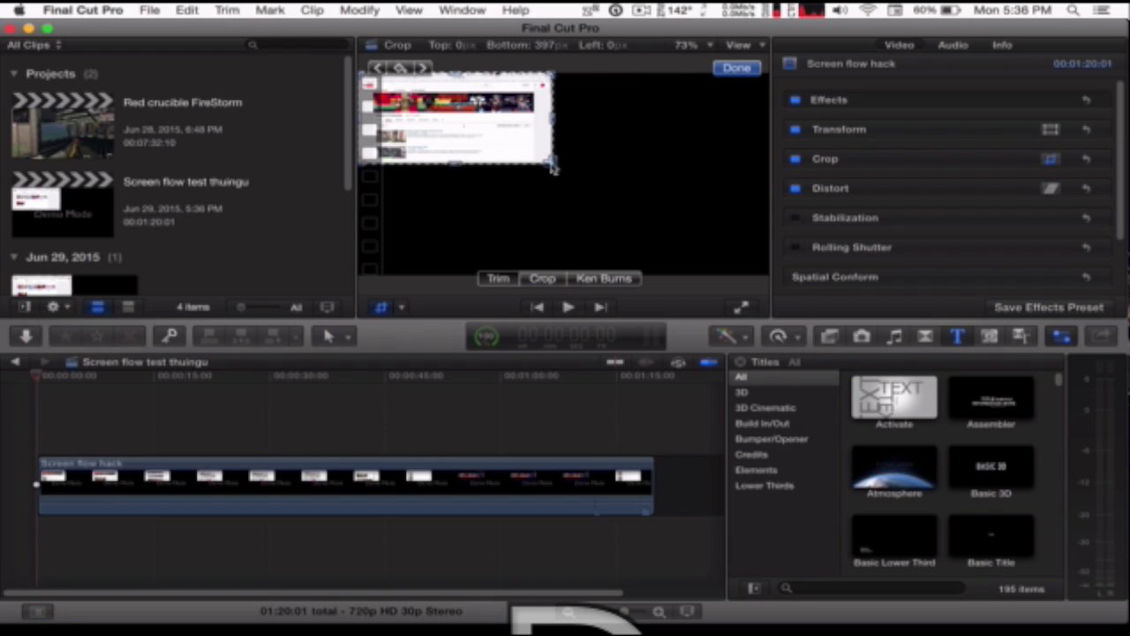
left_click_drag(551, 166, 554, 164)
right_click(480, 108)
left_click(508, 113)
Move the clip toward centre-right and enlarge it to about 211%.
left_click_drag(471, 131, 689, 235)
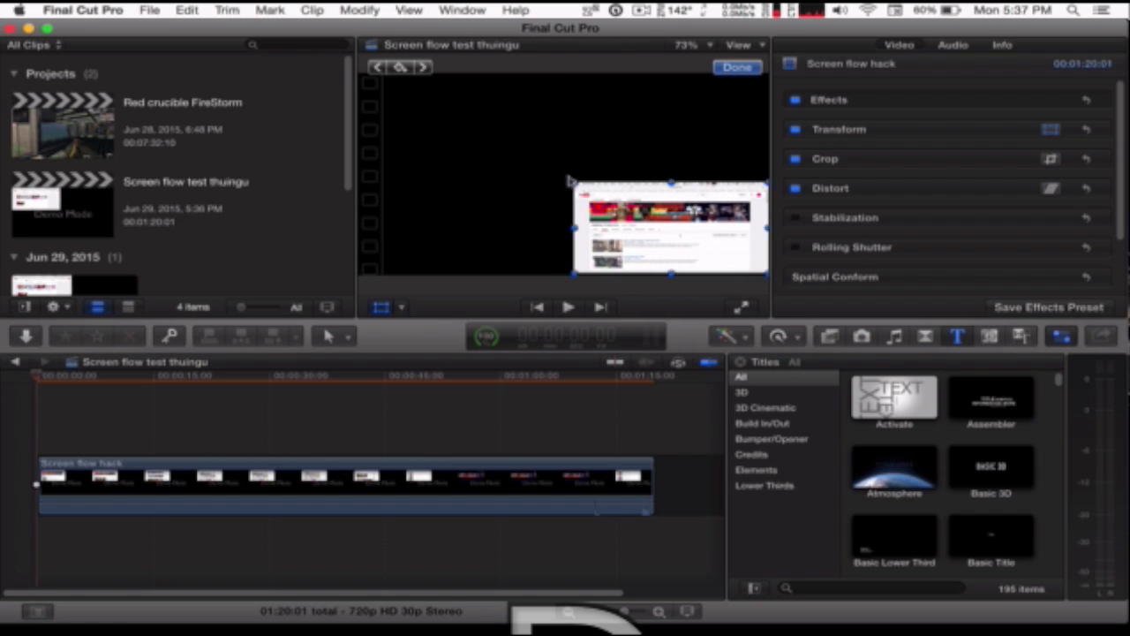
left_click_drag(576, 184, 360, 74)
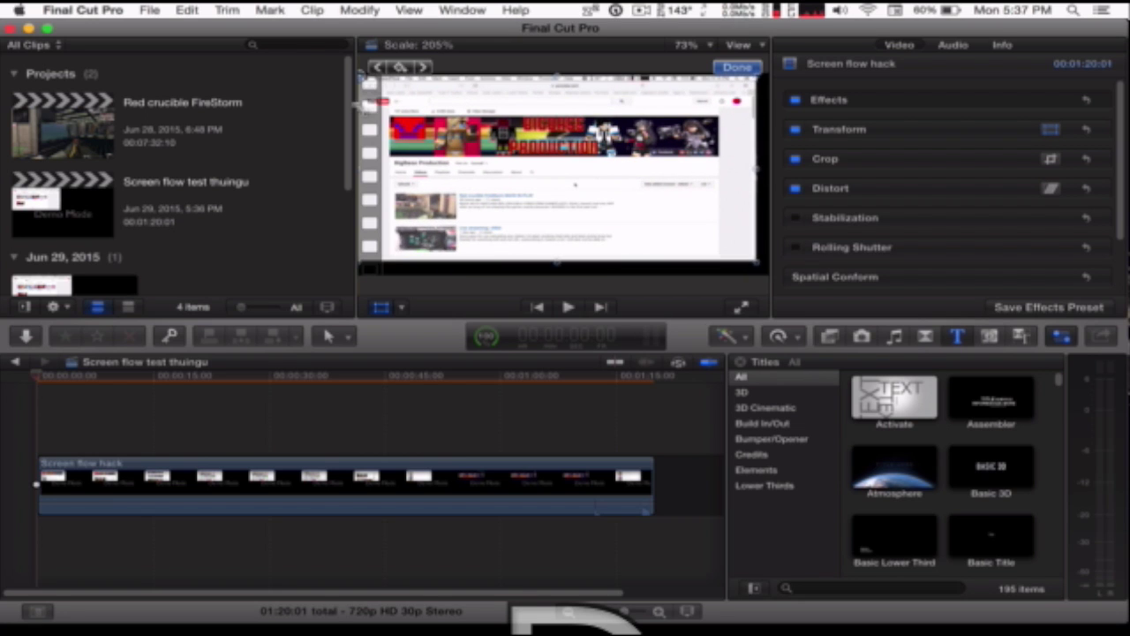
left_click_drag(501, 176, 519, 182)
left_click_drag(371, 88, 365, 81)
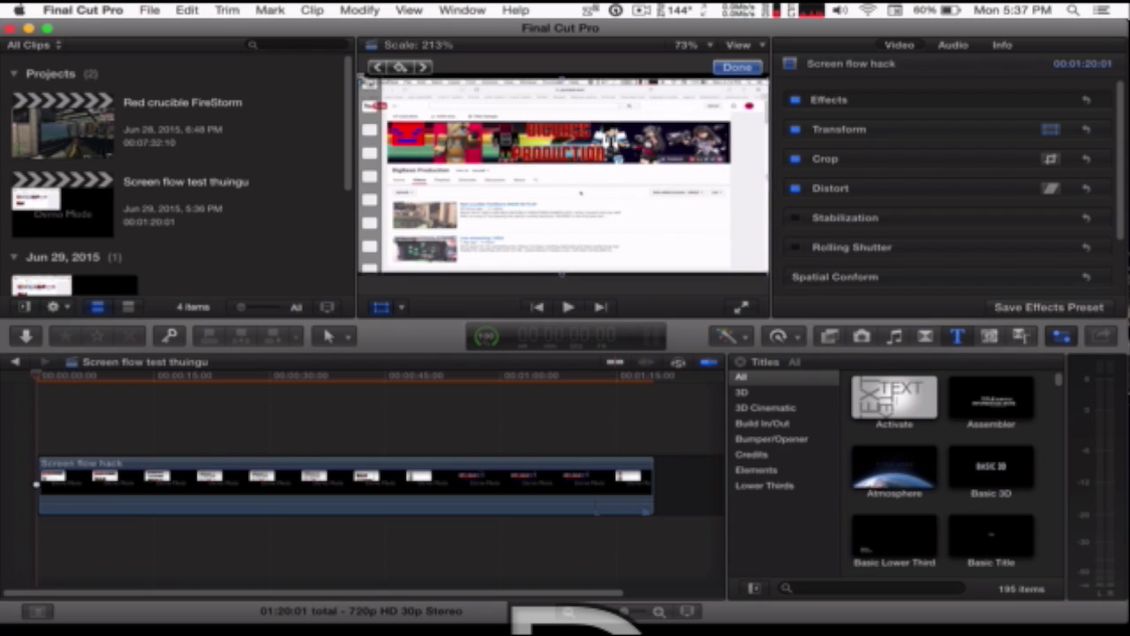
left_click_drag(448, 170, 446, 166)
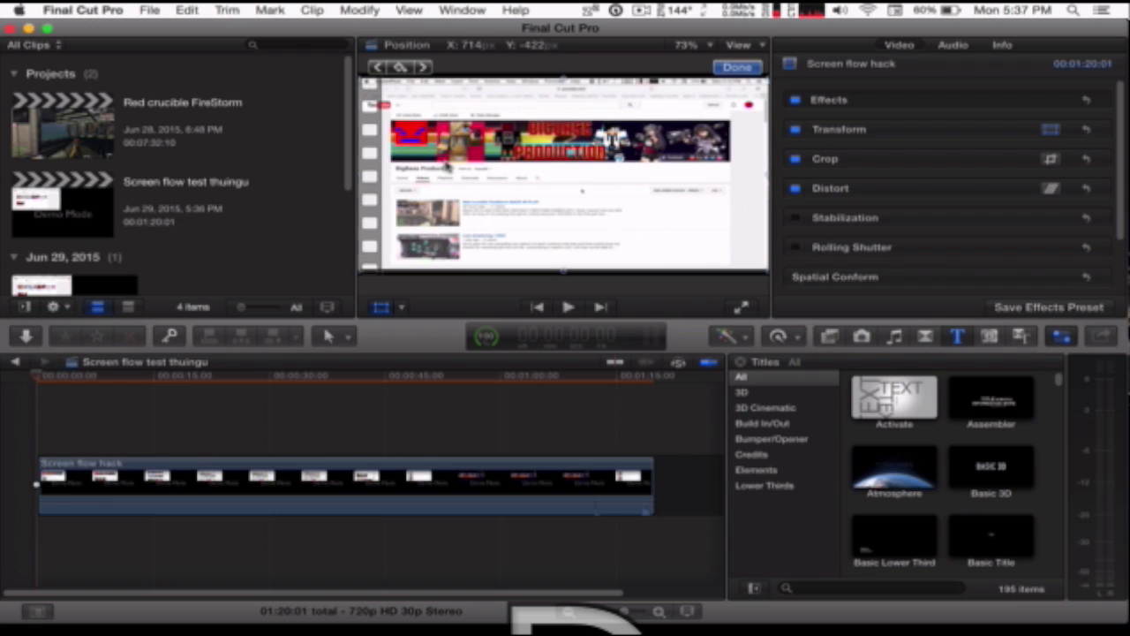
Stretch the clip's top and bottom edges until the page fills the frame.
left_click_drag(561, 78, 563, 113)
mouse_move(563, 269)
left_mouse_down()
mouse_move(562, 295)
mouse_move(563, 275)
left_mouse_up()
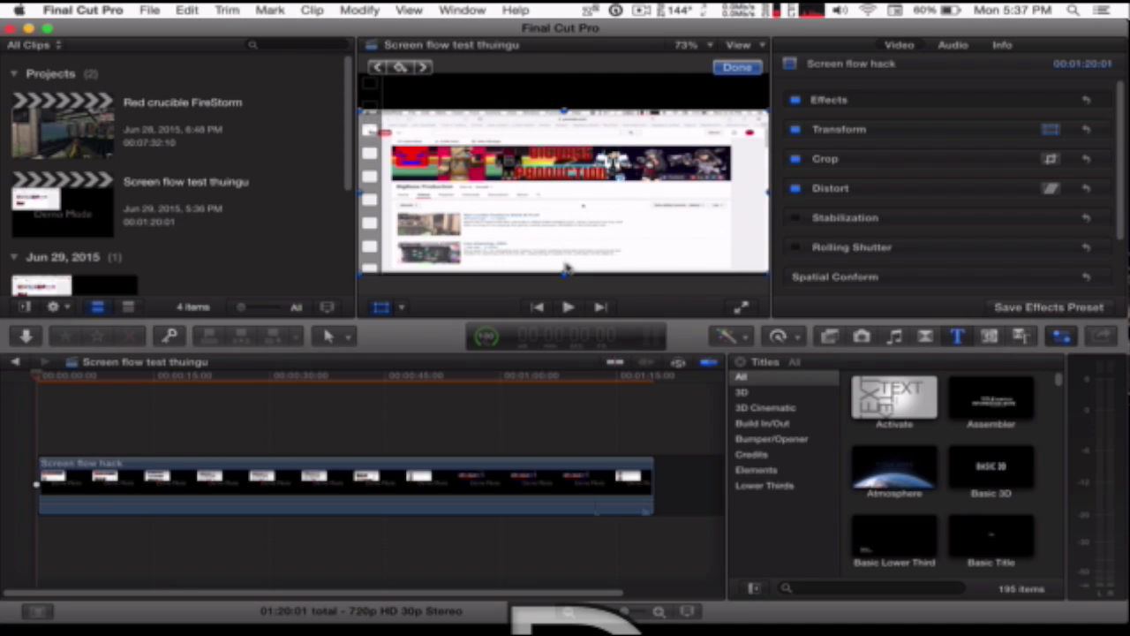
left_click_drag(565, 273, 563, 274)
left_click_drag(562, 115, 562, 75)
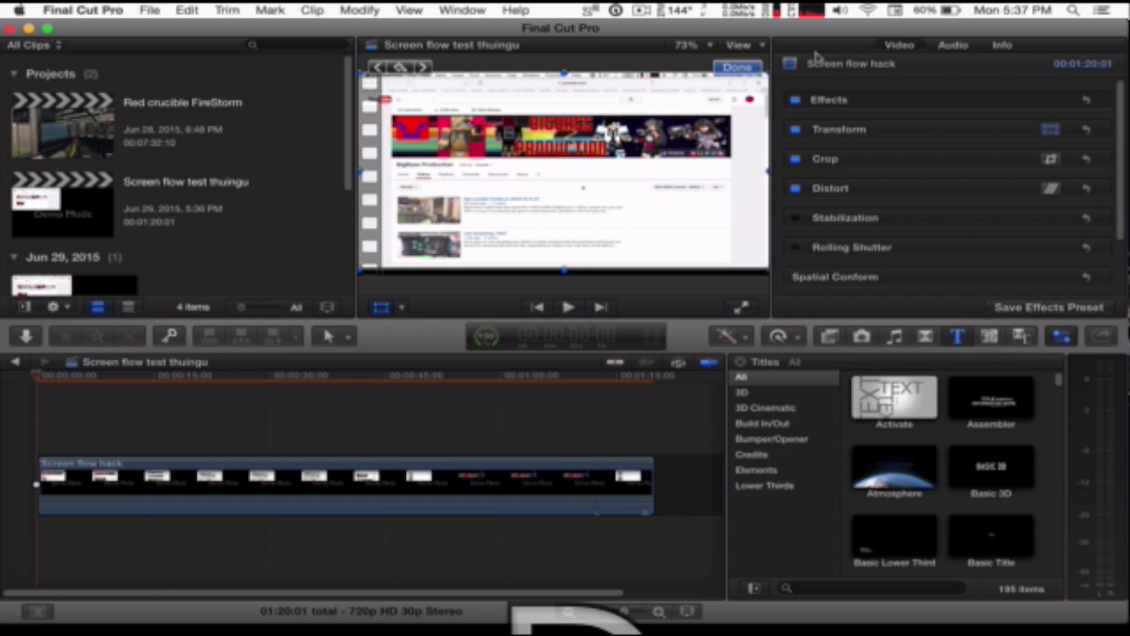
Finish the transform and preview the resized clip, scrubbing from about 6 to 51 seconds.
left_click(738, 67)
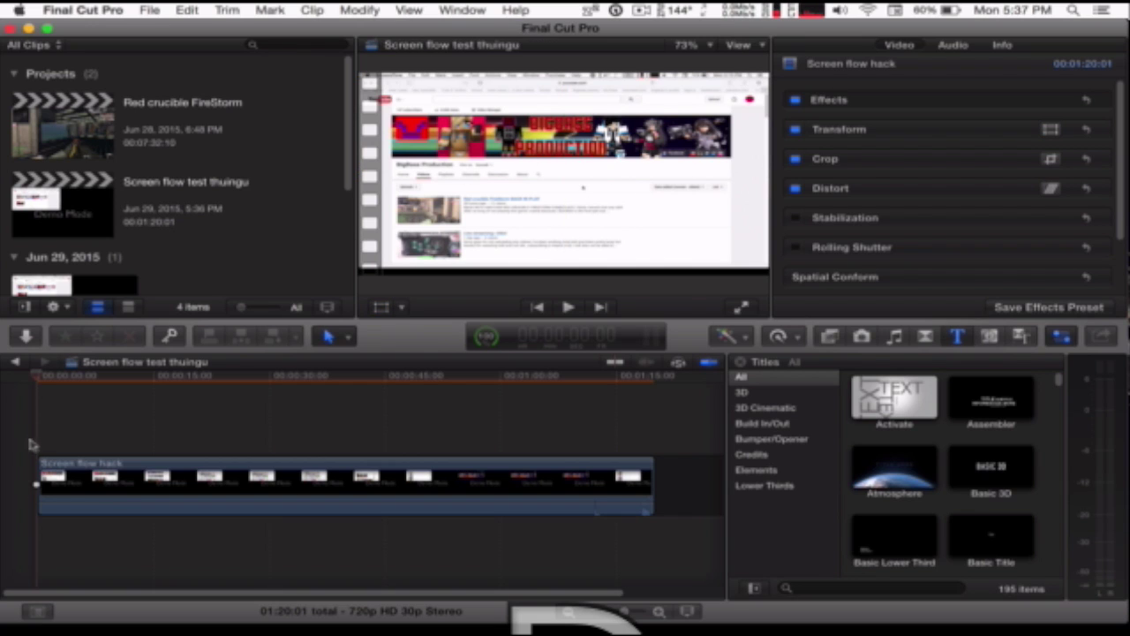
key("space")
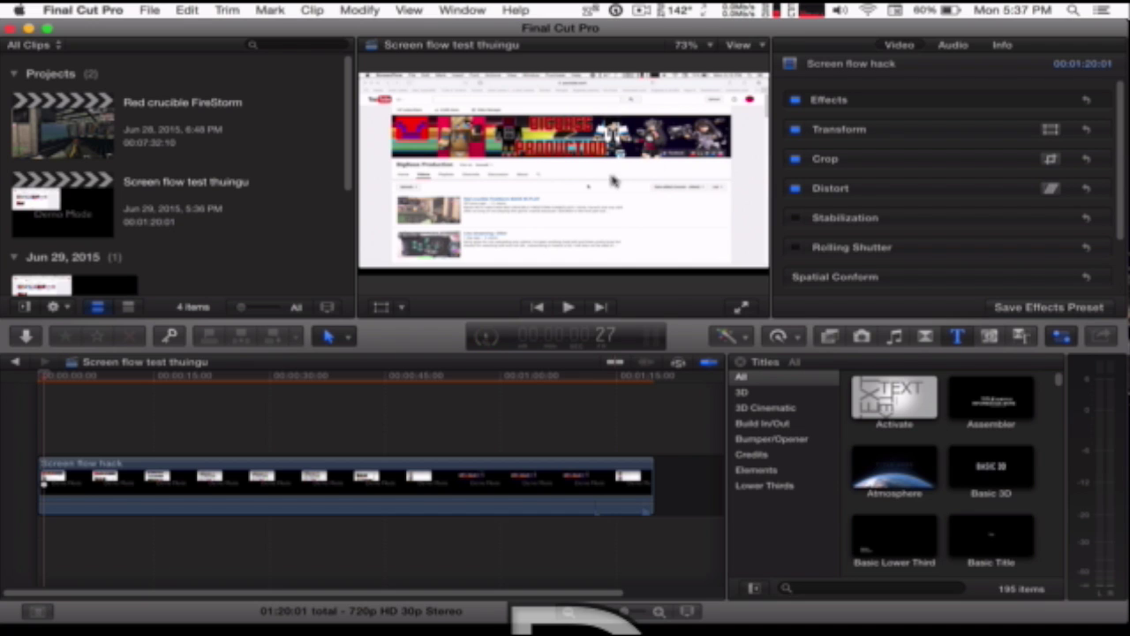
left_click(90, 376)
left_click_drag(99, 382, 430, 402)
Share the project as a master file and start rendering.
key("super+e")
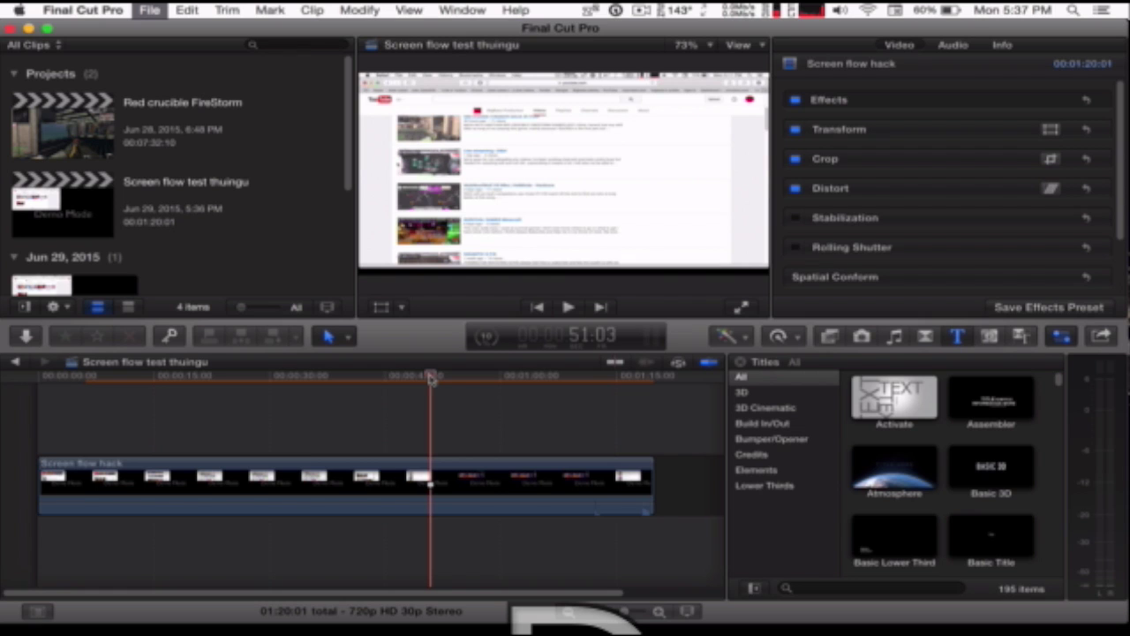
key("Return")
key("super+9")
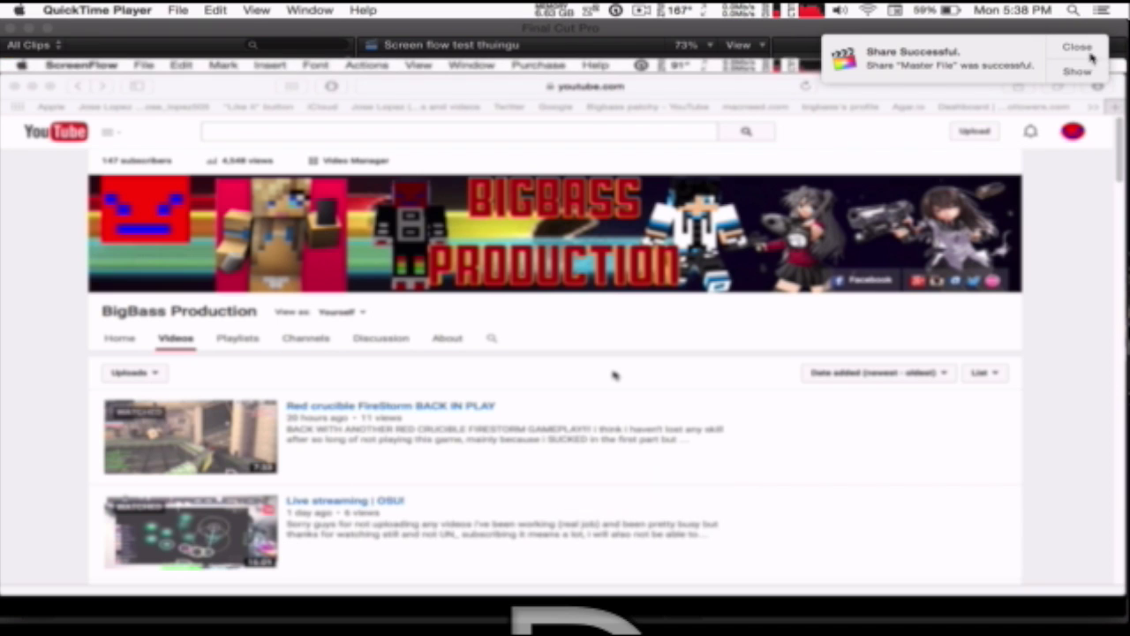
Dismiss the Share Successful notice, pause the movie, and scrub through it around 00:30.
left_click(1091, 55)
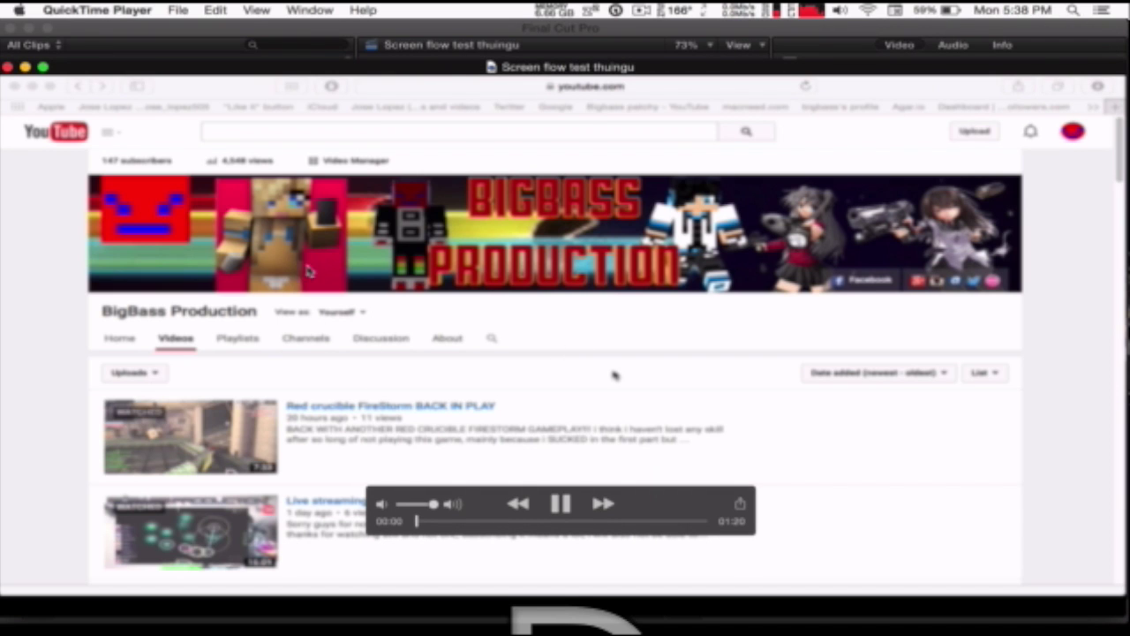
key("space")
left_click(442, 521)
left_click_drag(474, 524, 653, 523)
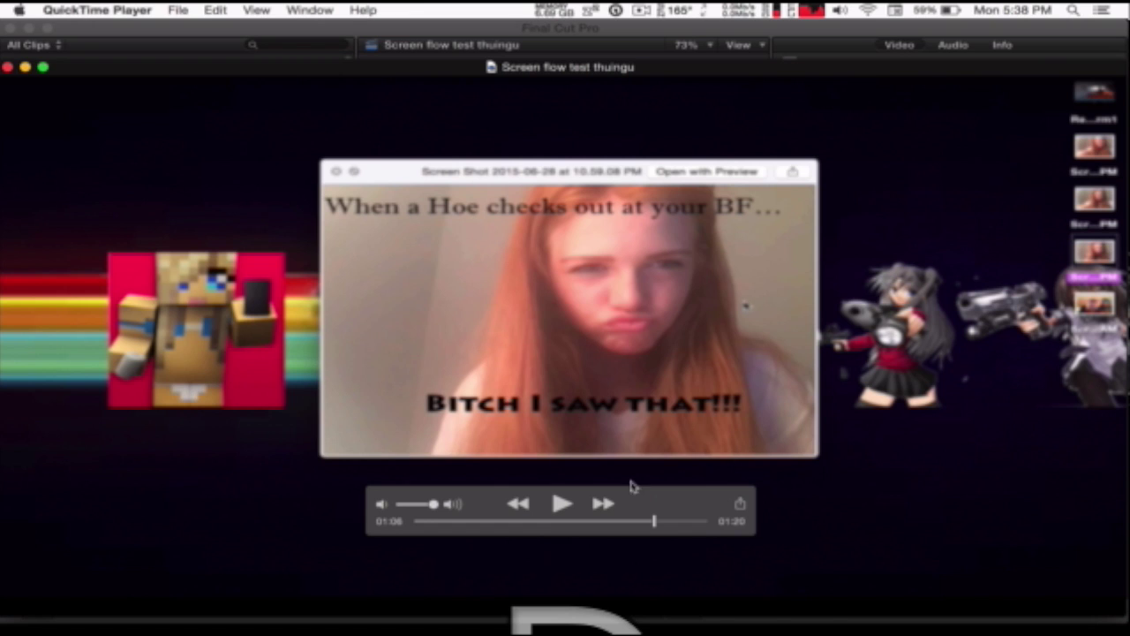
left_click_drag(654, 534, 522, 523)
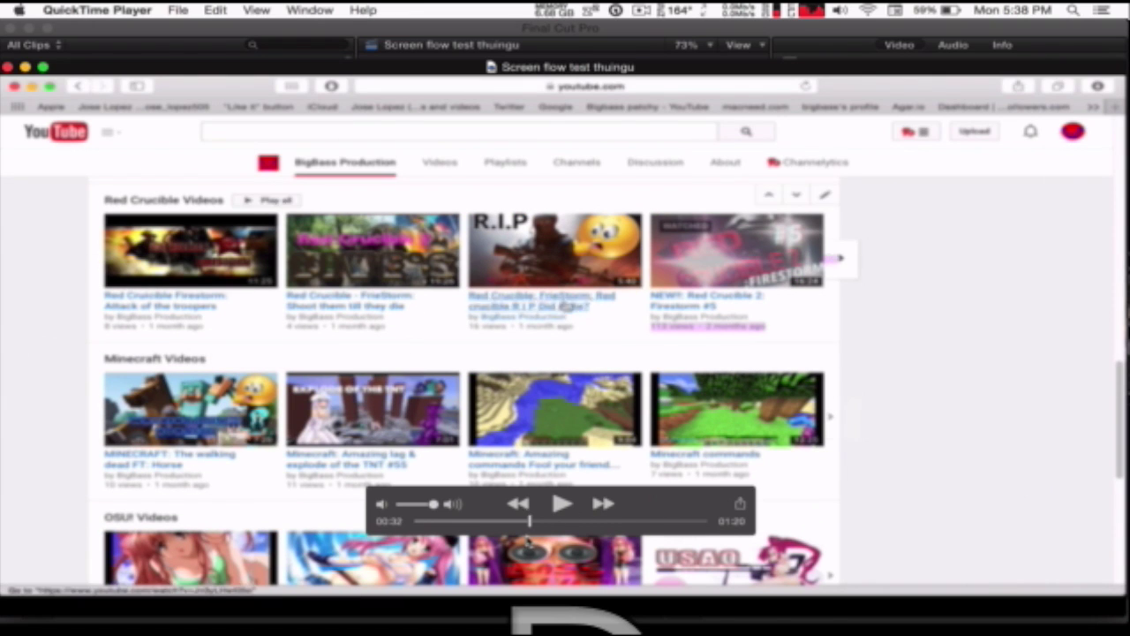
Export the movie at 720p to the Desktop as 'Screen flow test thuingu2'.
left_click(178, 9)
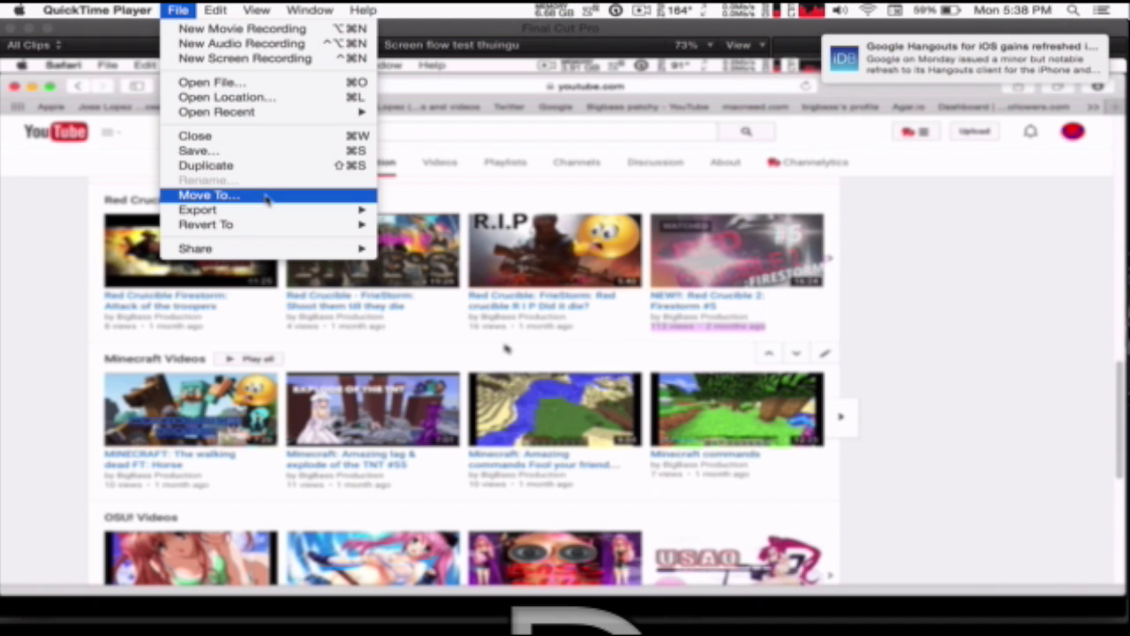
mouse_move(284, 212)
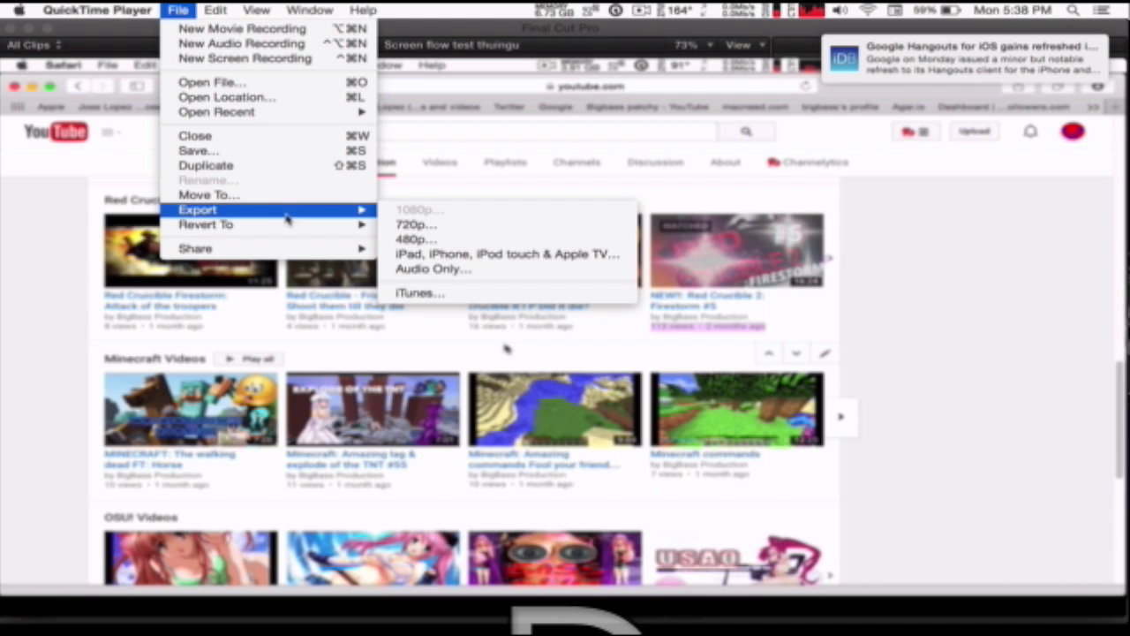
left_click(439, 226)
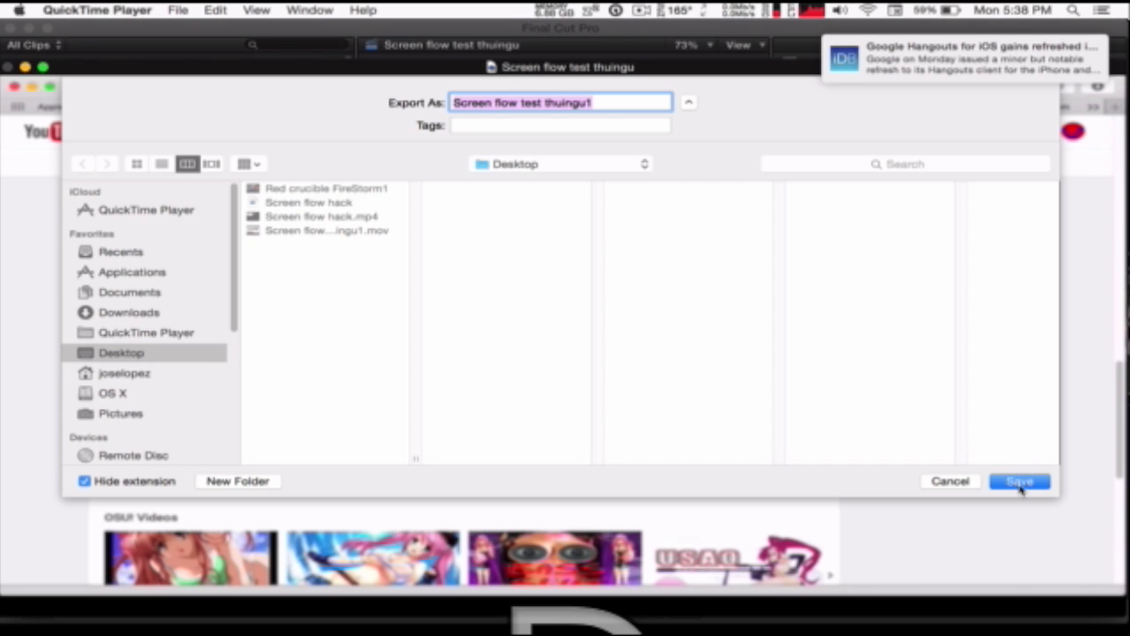
left_click(1020, 481)
left_click(740, 179)
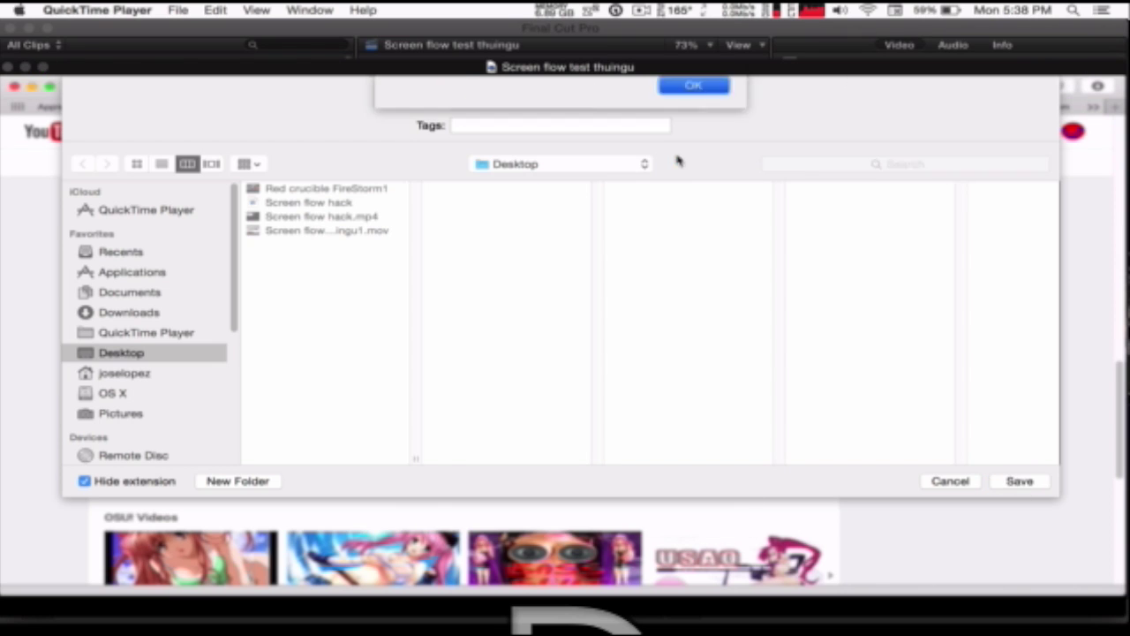
key("BackSpace")
type("2")
key("Return")
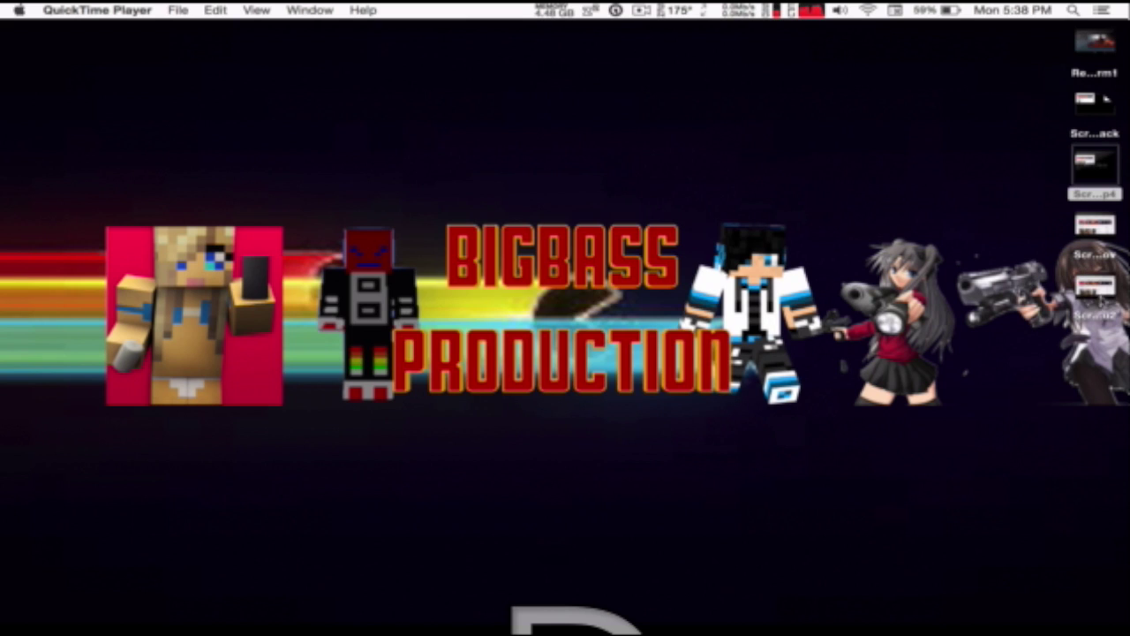
double_click(1094, 285)
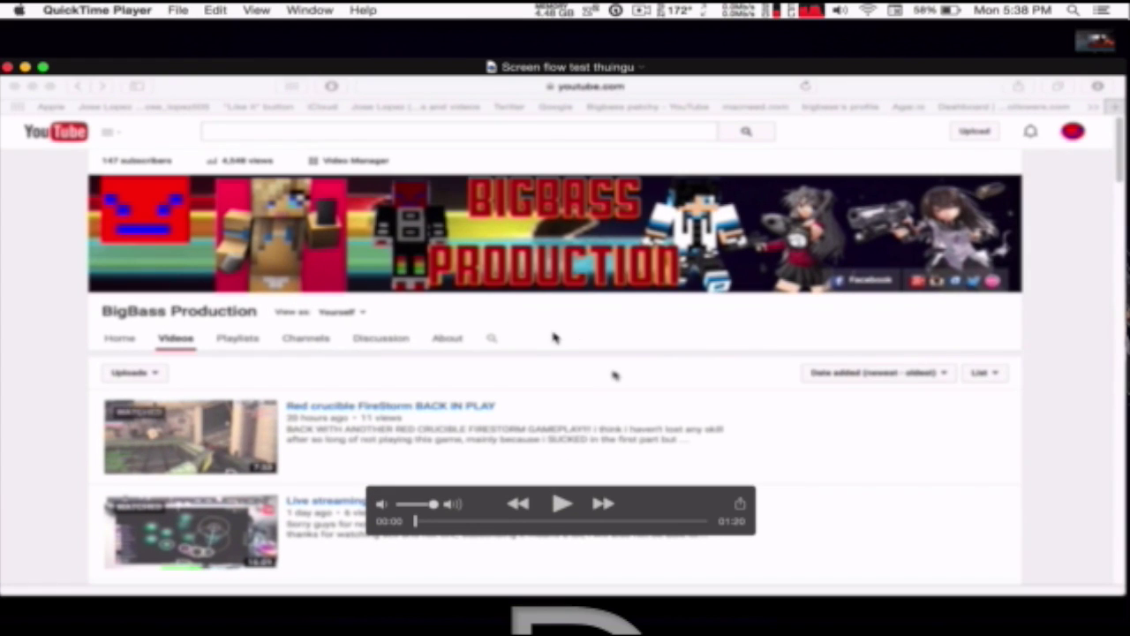
key("space")
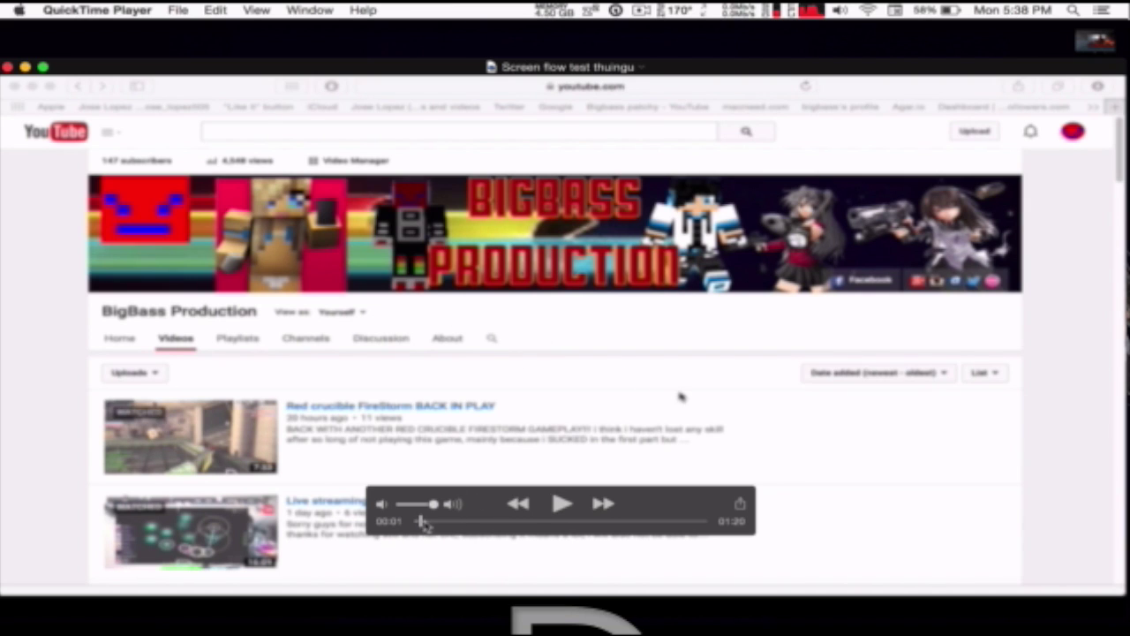
left_click_drag(421, 521, 516, 519)
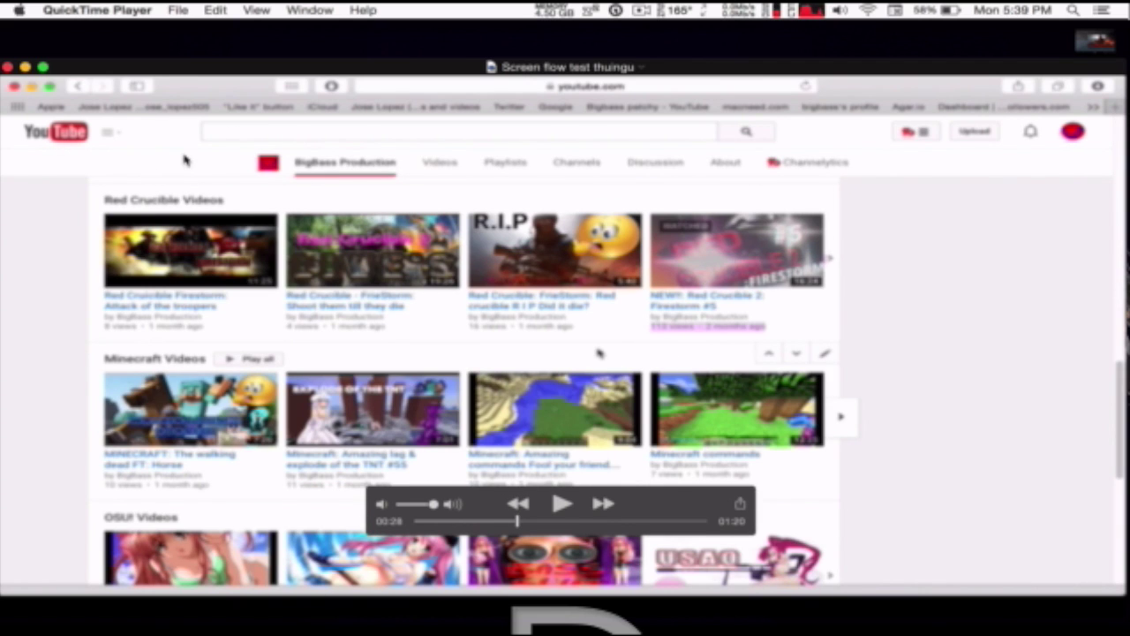
left_click_drag(176, 162, 176, 197)
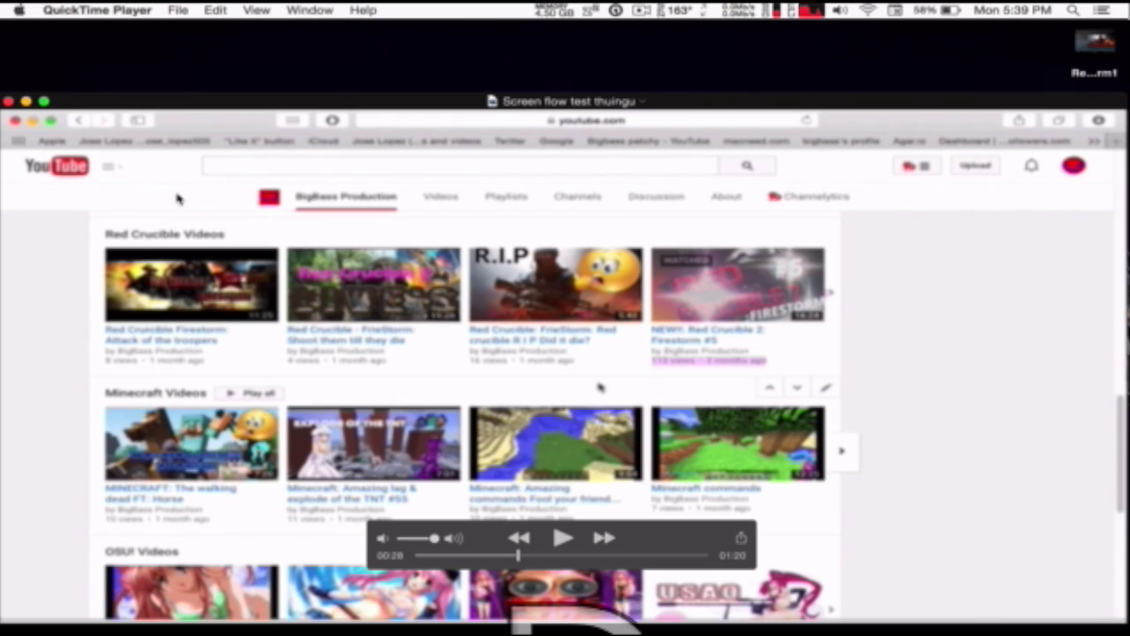
left_click(8, 103)
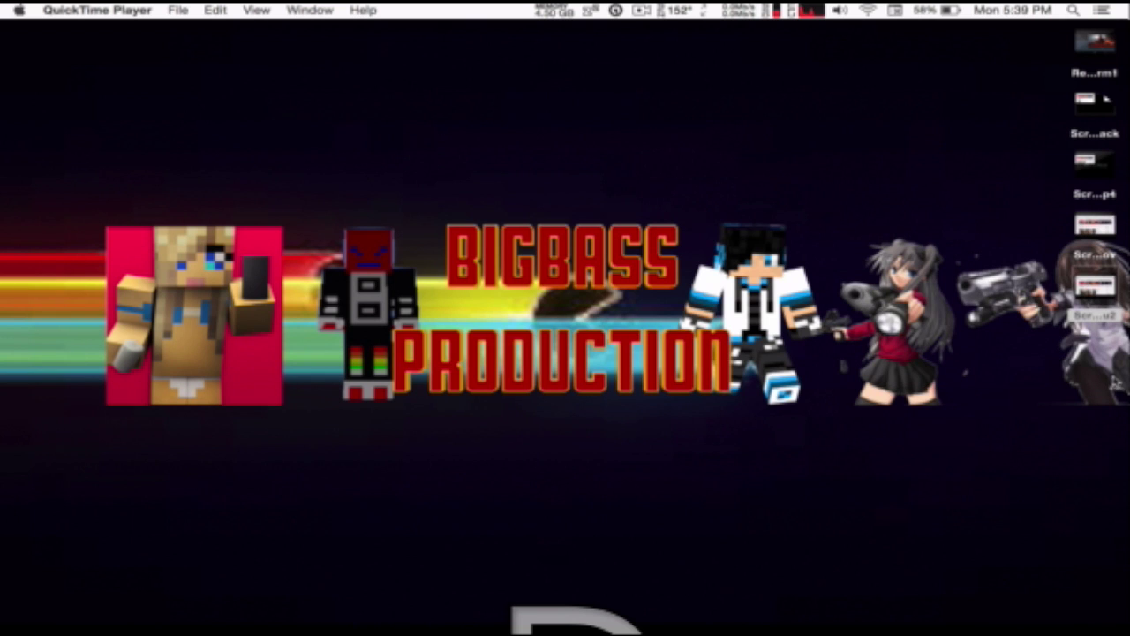